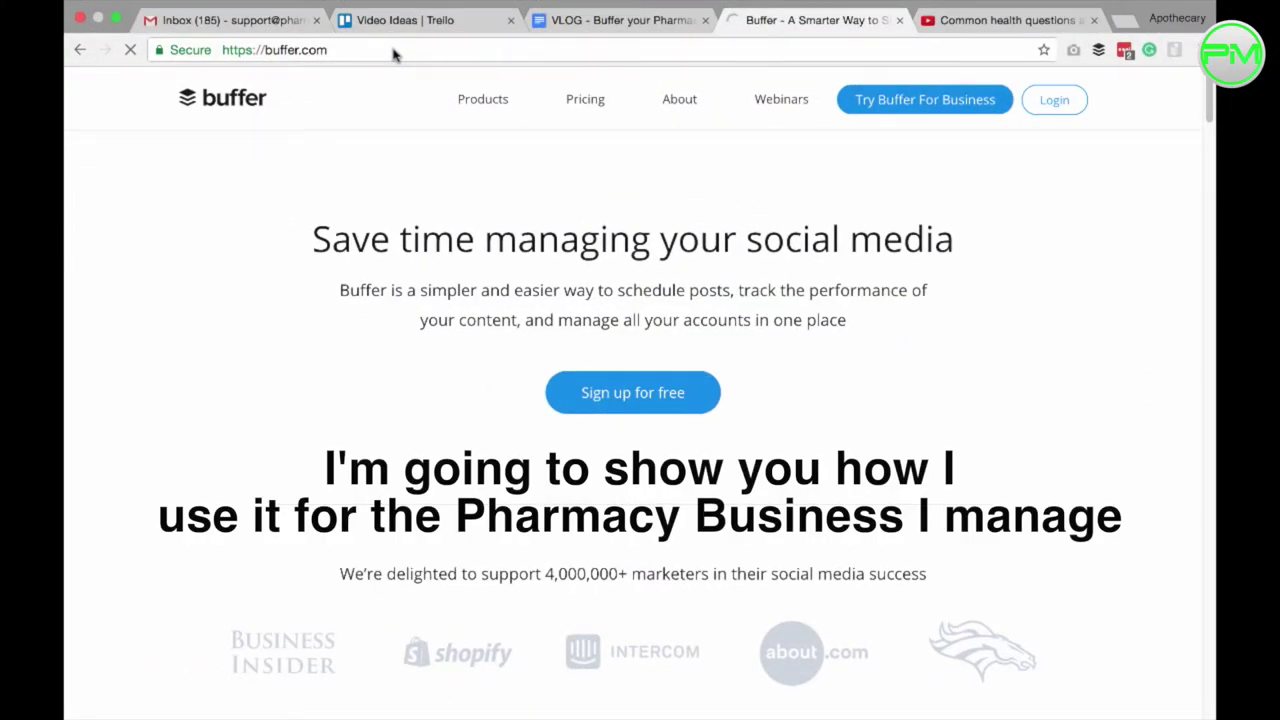
Step: Sign in to Buffer with the existing account instead of signing up for a new one
{"action": "left_click", "coordinate": [394, 50]}
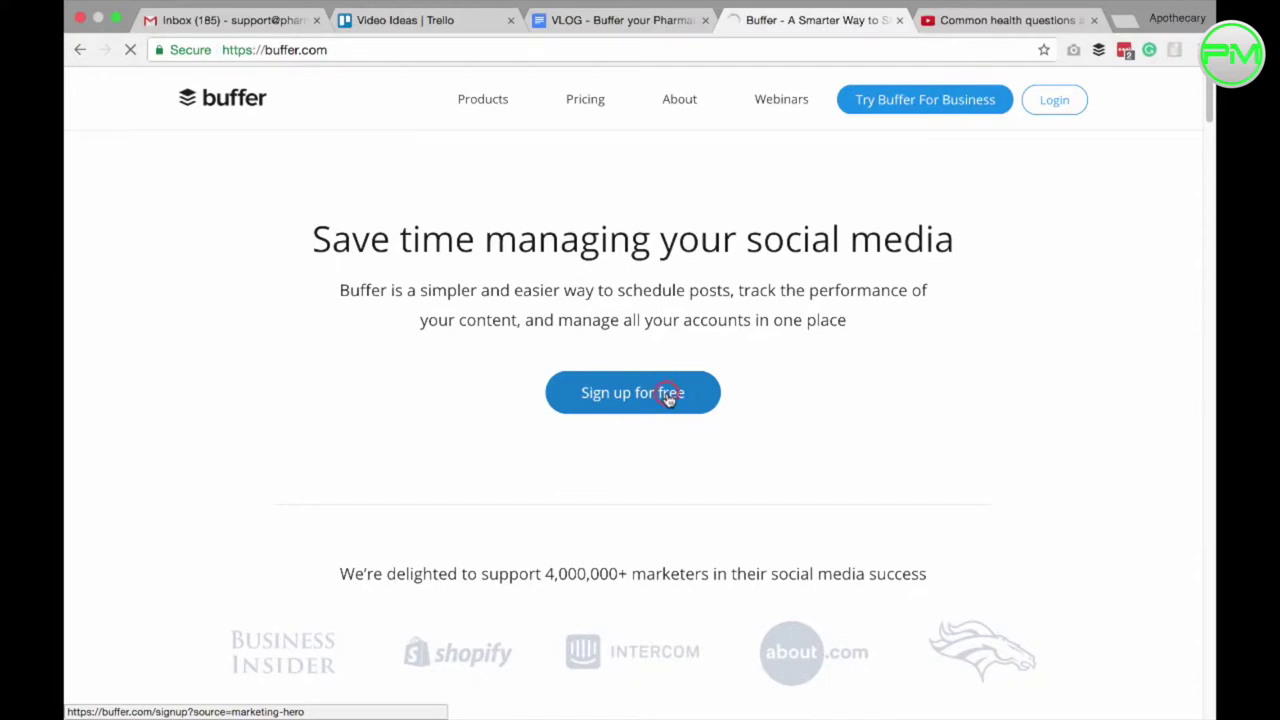
{"action": "left_click", "coordinate": [668, 396]}
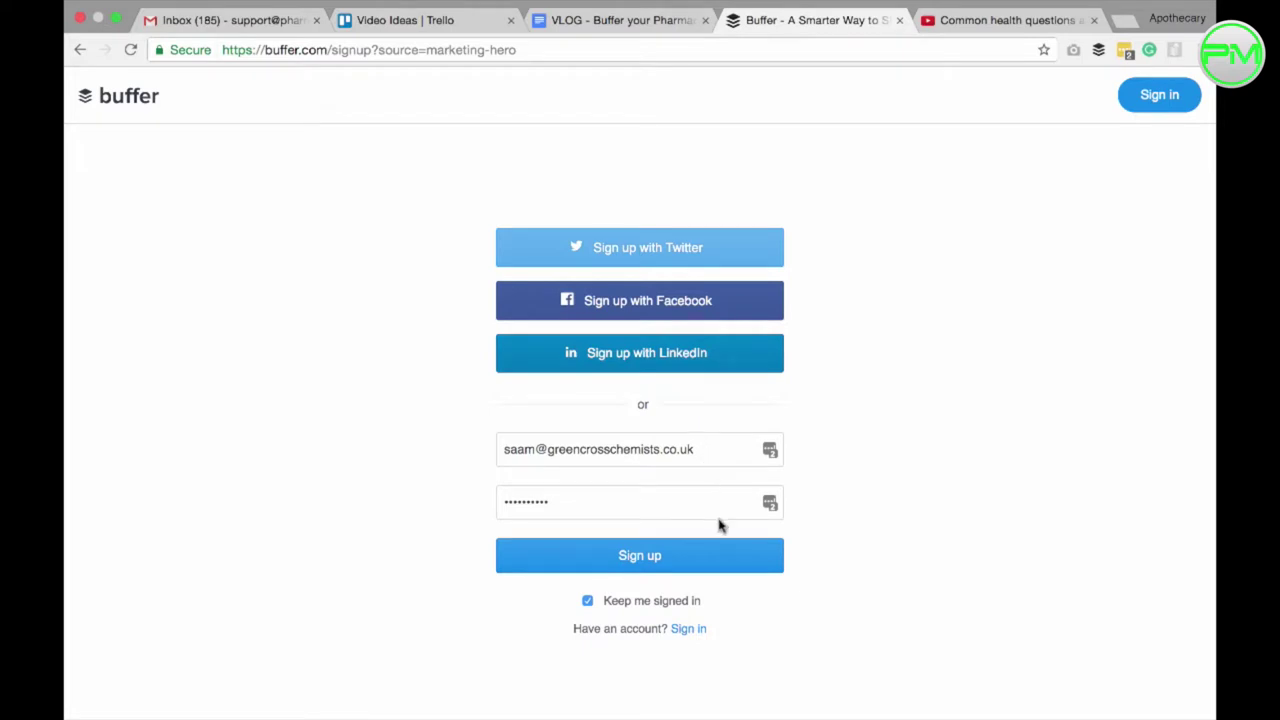
{"action": "left_click", "coordinate": [690, 629]}
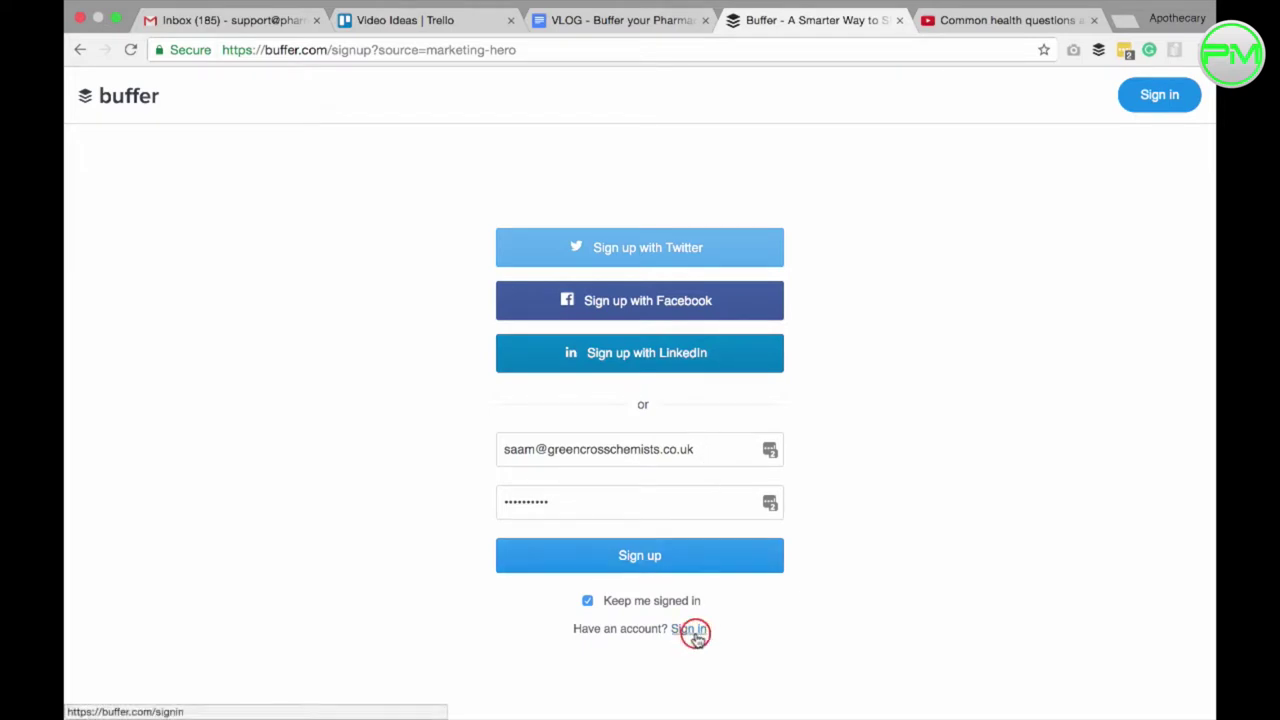
{"action": "left_click", "coordinate": [645, 563]}
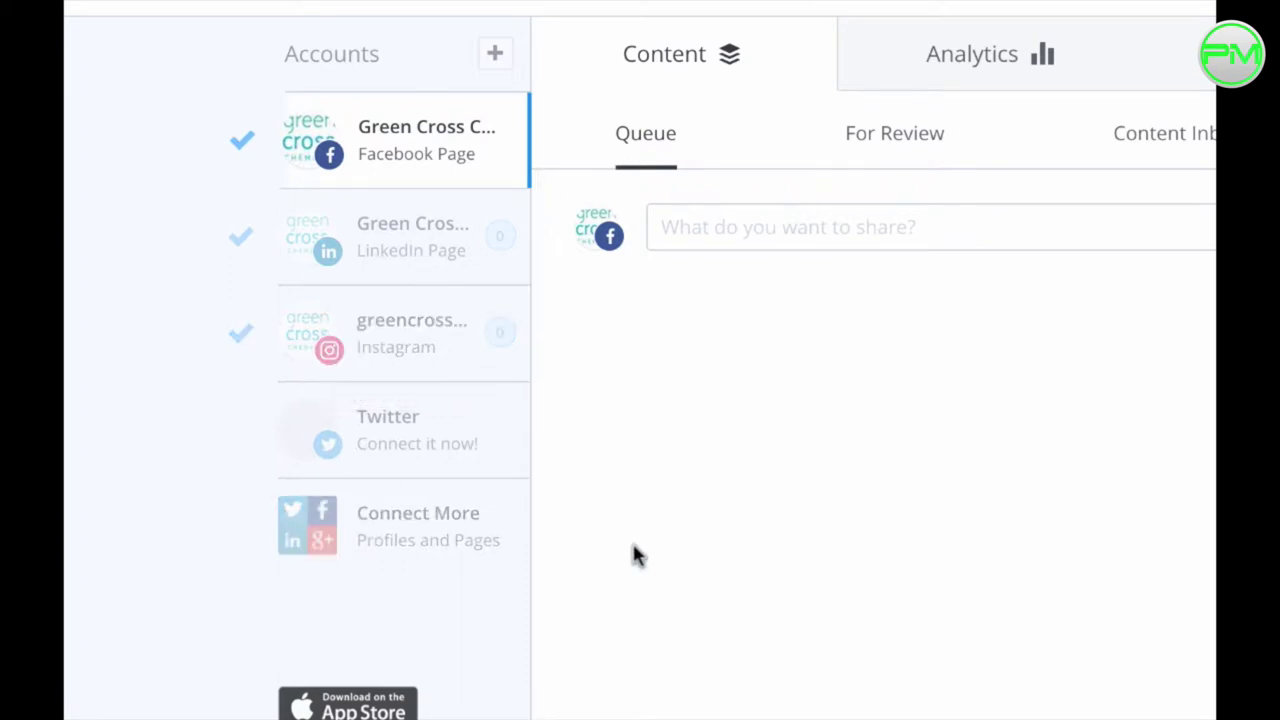
Step: Connect the Twitter account by authorizing Buffer, and move it below the LinkedIn page in the account order
{"action": "left_click", "coordinate": [412, 430]}
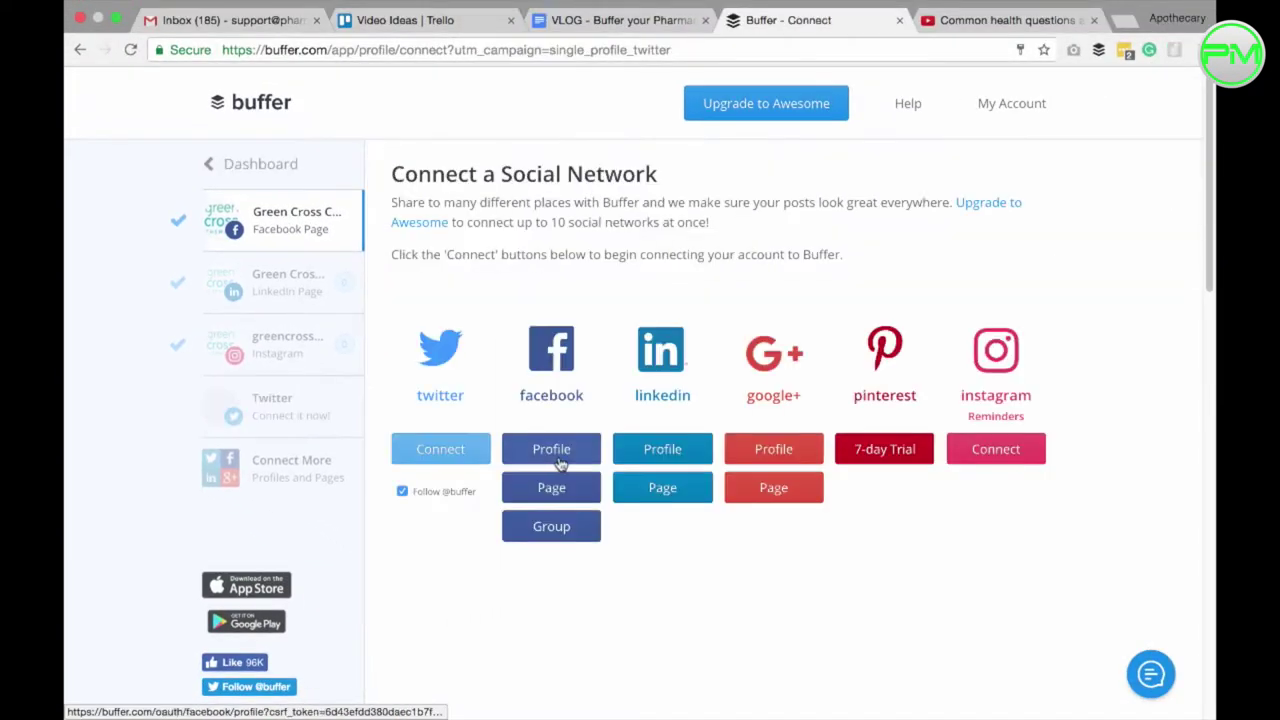
{"action": "left_click", "coordinate": [443, 449]}
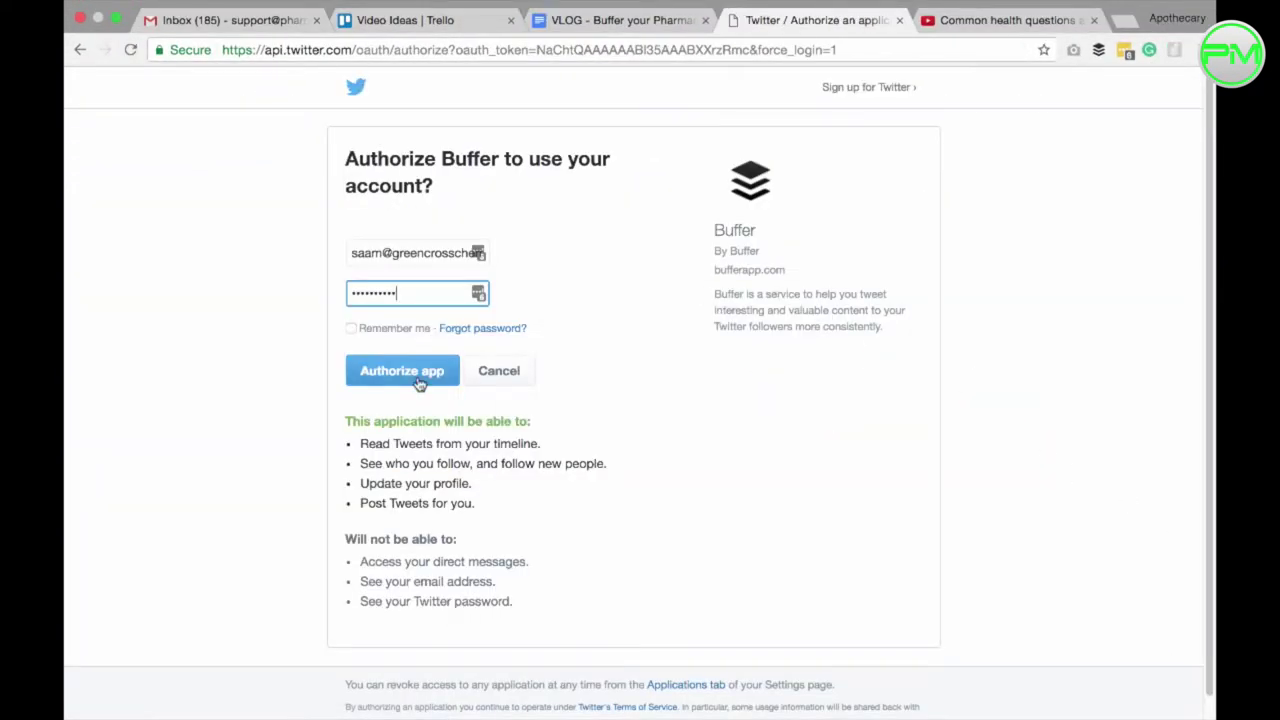
{"action": "left_click", "coordinate": [419, 382]}
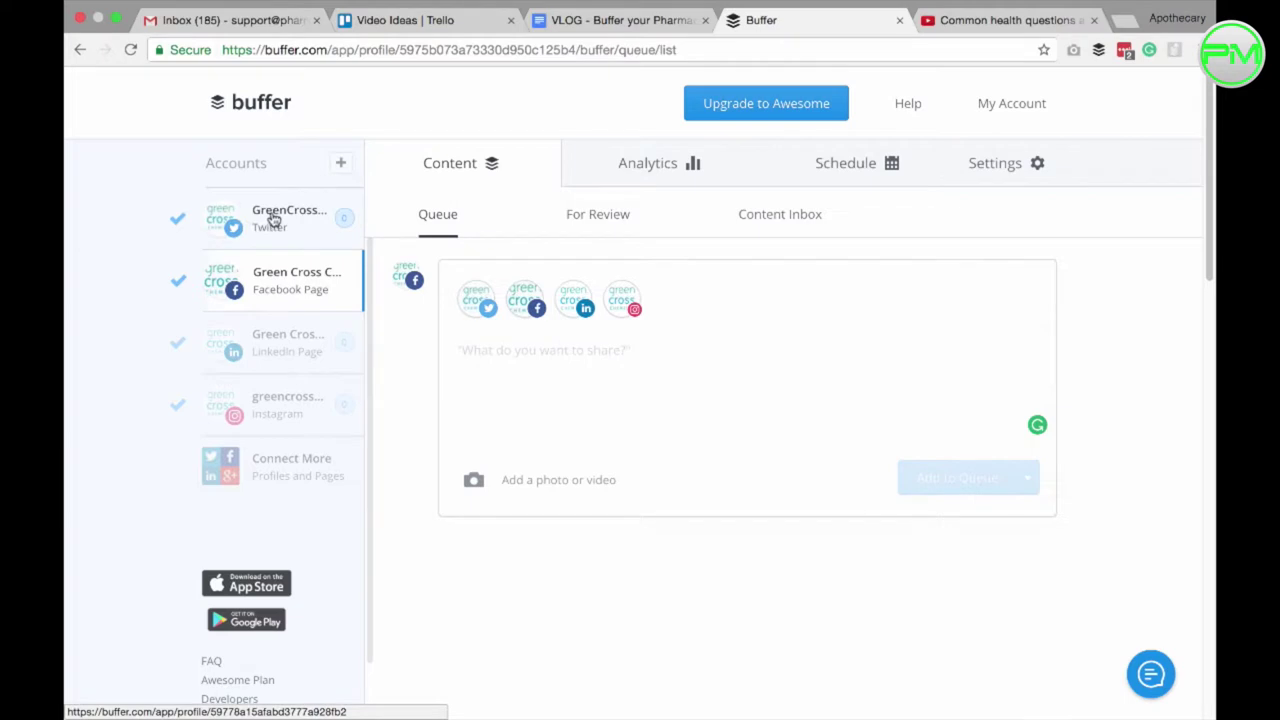
{"action": "left_click_drag", "start_coordinate": [272, 218], "coordinate": [271, 338]}
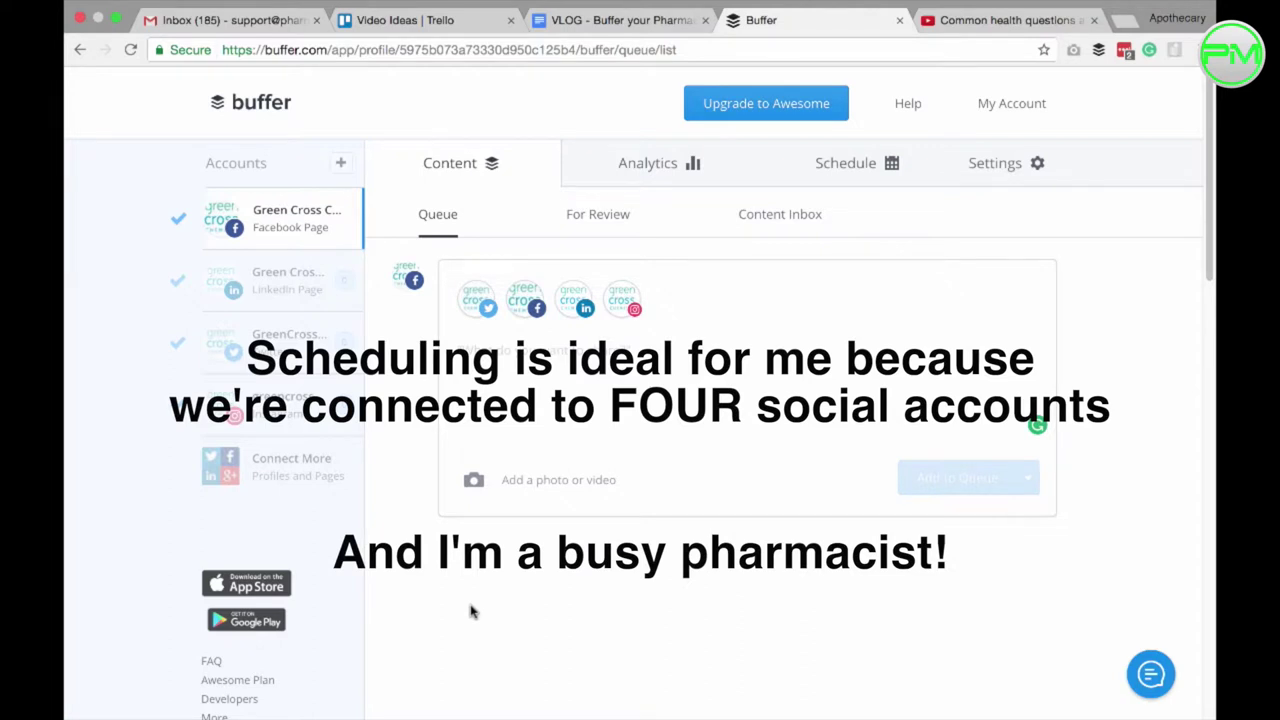
Step: Copy the link of the YouTube video "Common health questions about BMI" and return to the Buffer queue
{"action": "left_click", "coordinate": [1027, 22]}
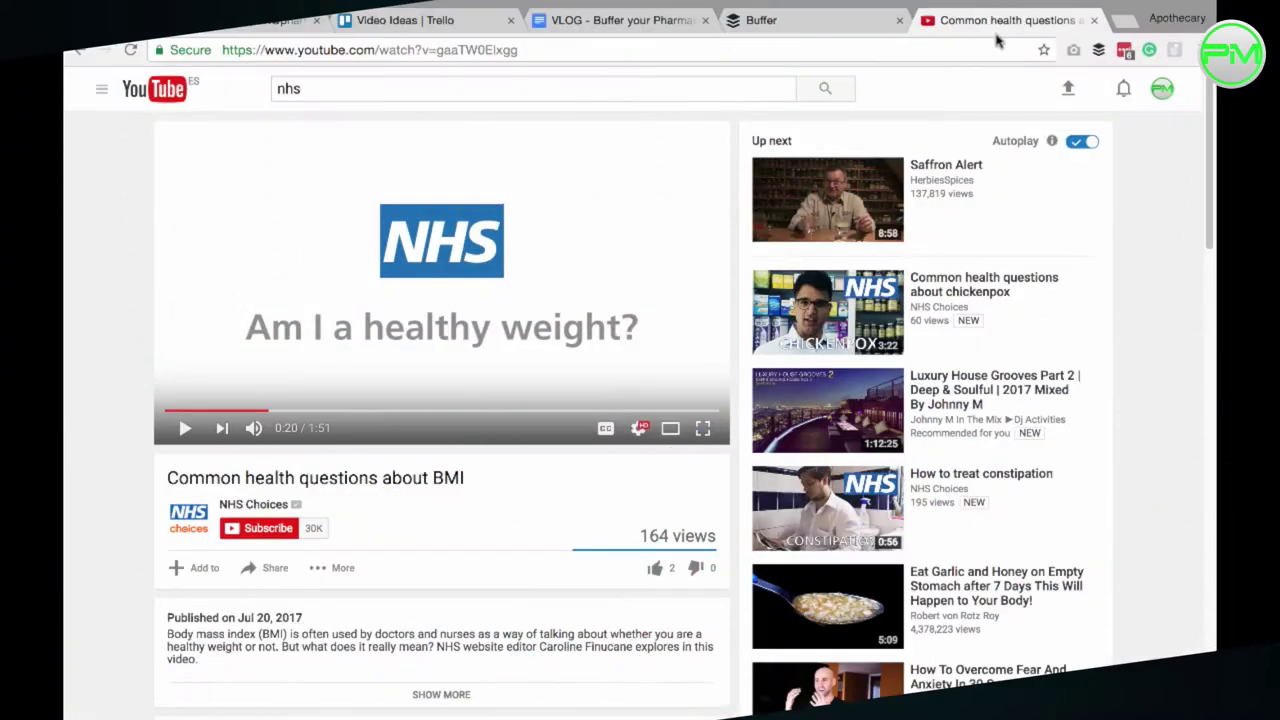
{"action": "left_click", "coordinate": [517, 51]}
{"action": "key", "text": "super+c"}
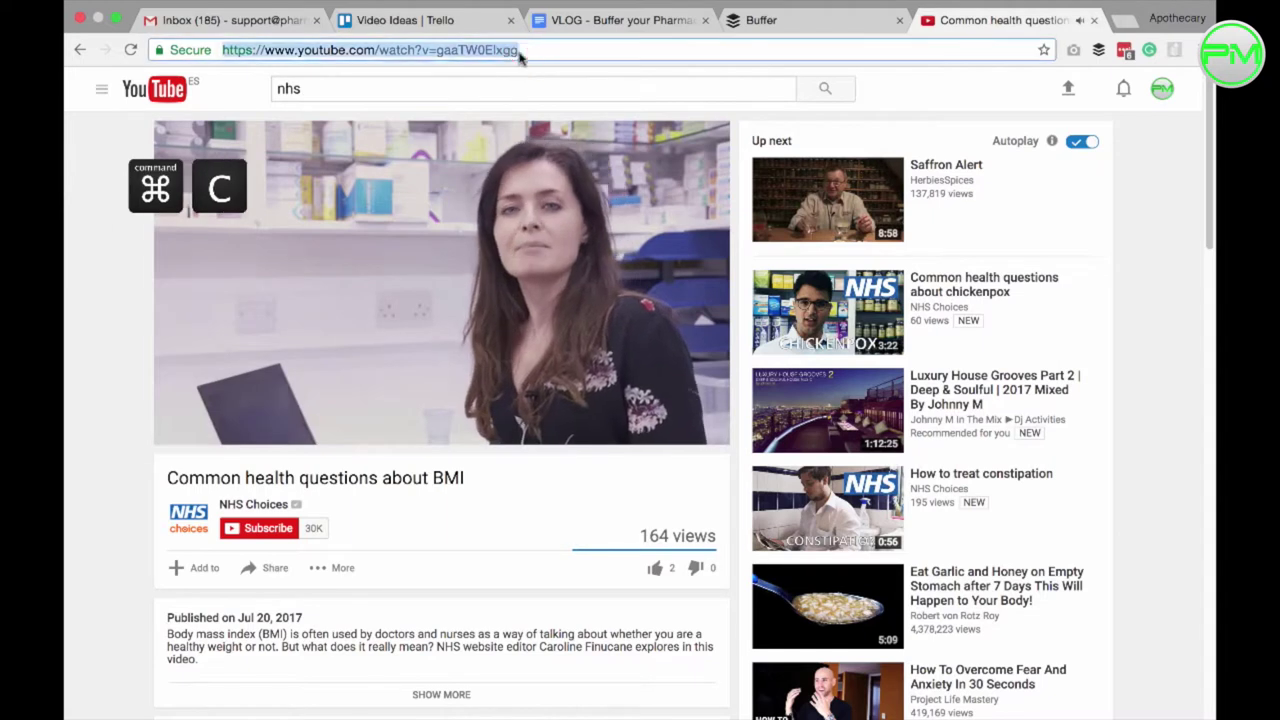
{"action": "left_click", "coordinate": [795, 22]}
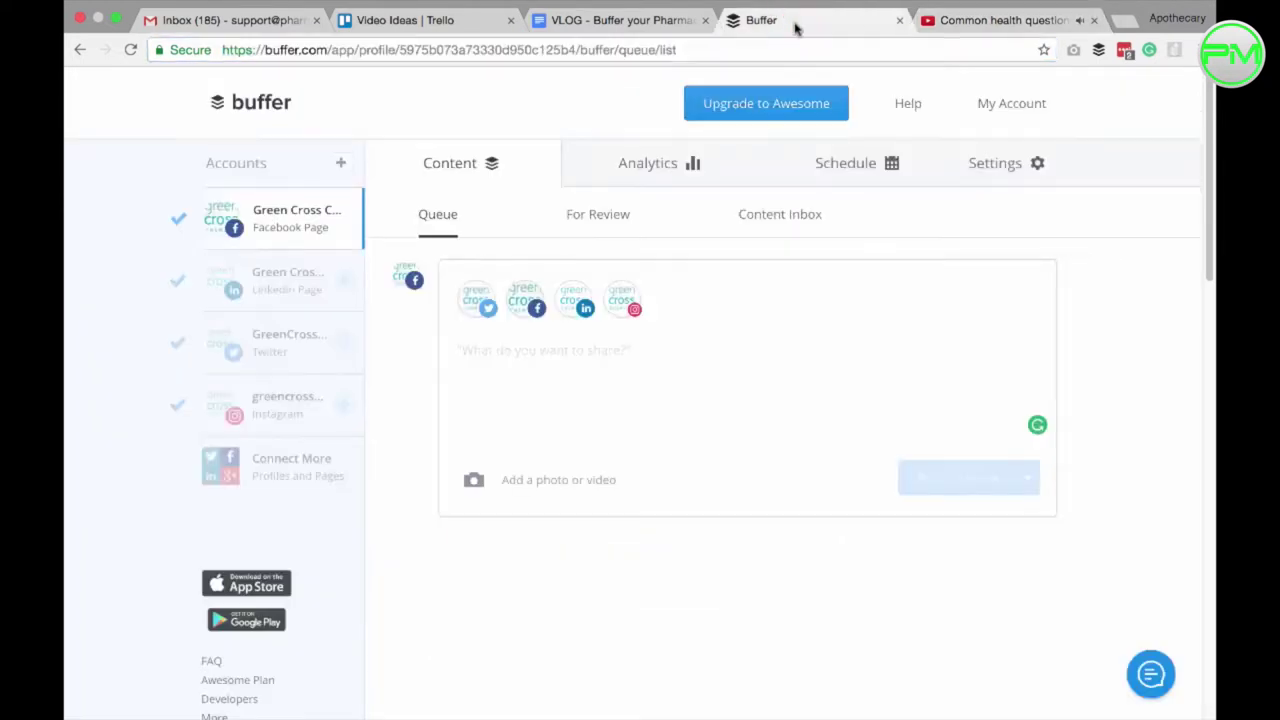
{"action": "left_click", "coordinate": [478, 300]}
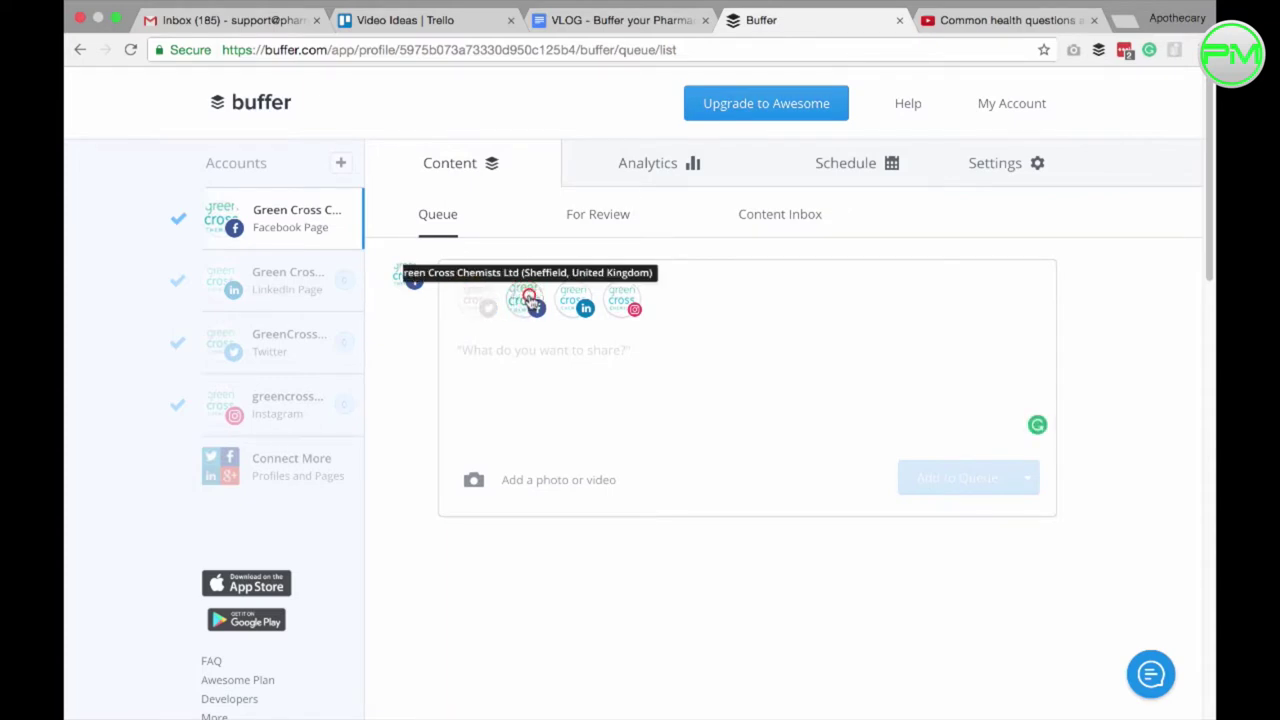
{"action": "left_click", "coordinate": [528, 300]}
{"action": "left_click", "coordinate": [576, 302]}
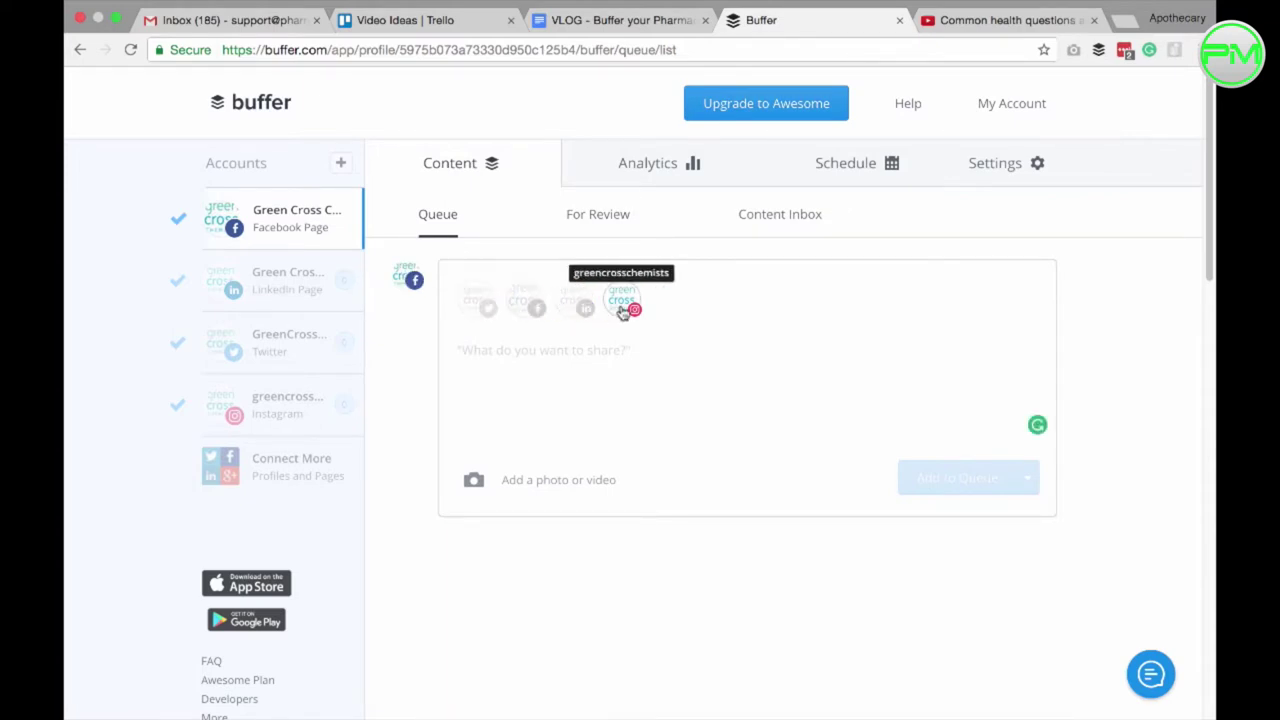
{"action": "left_click", "coordinate": [576, 300]}
{"action": "left_click", "coordinate": [528, 300]}
{"action": "left_click", "coordinate": [474, 298]}
Step: Exclude Instagram from the new post's accounts and paste the copied YouTube video link into the post text
{"action": "left_click", "coordinate": [615, 302]}
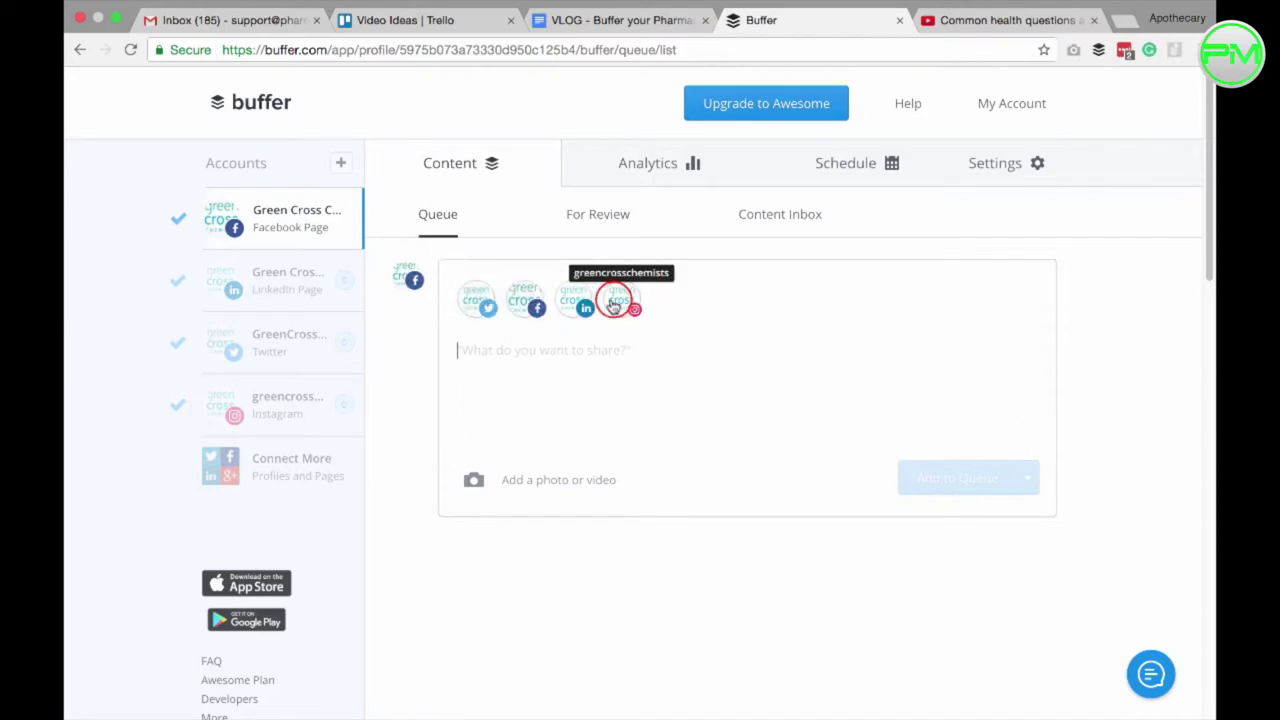
{"action": "left_click", "coordinate": [543, 350]}
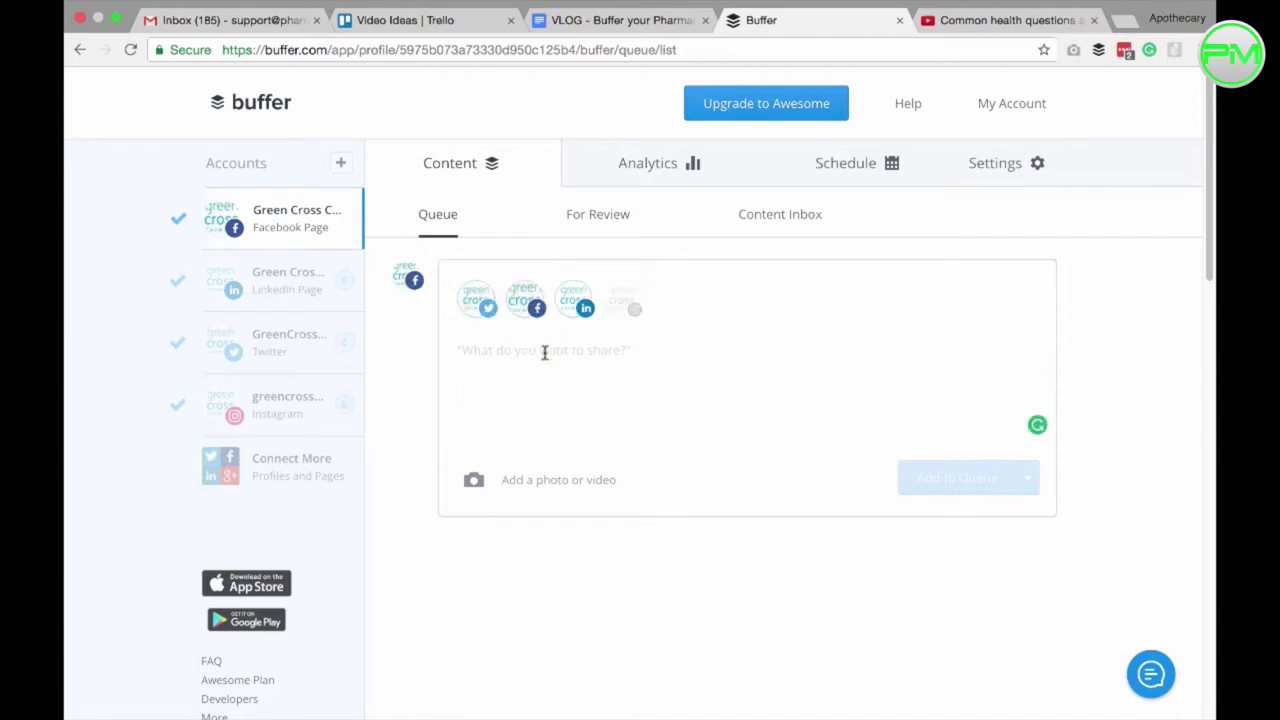
{"action": "key", "text": "super+v"}
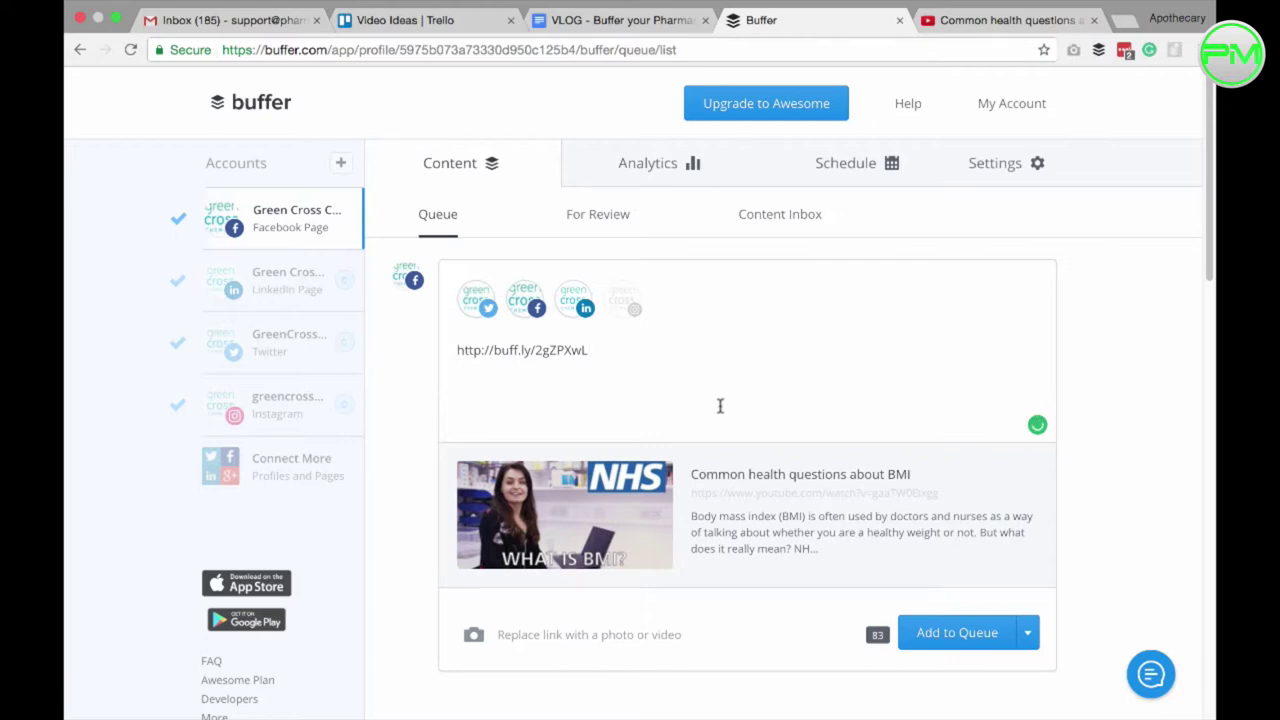
Step: View the LinkedIn and Twitter account queues and return to the Facebook page's draft
{"action": "left_click", "coordinate": [288, 289]}
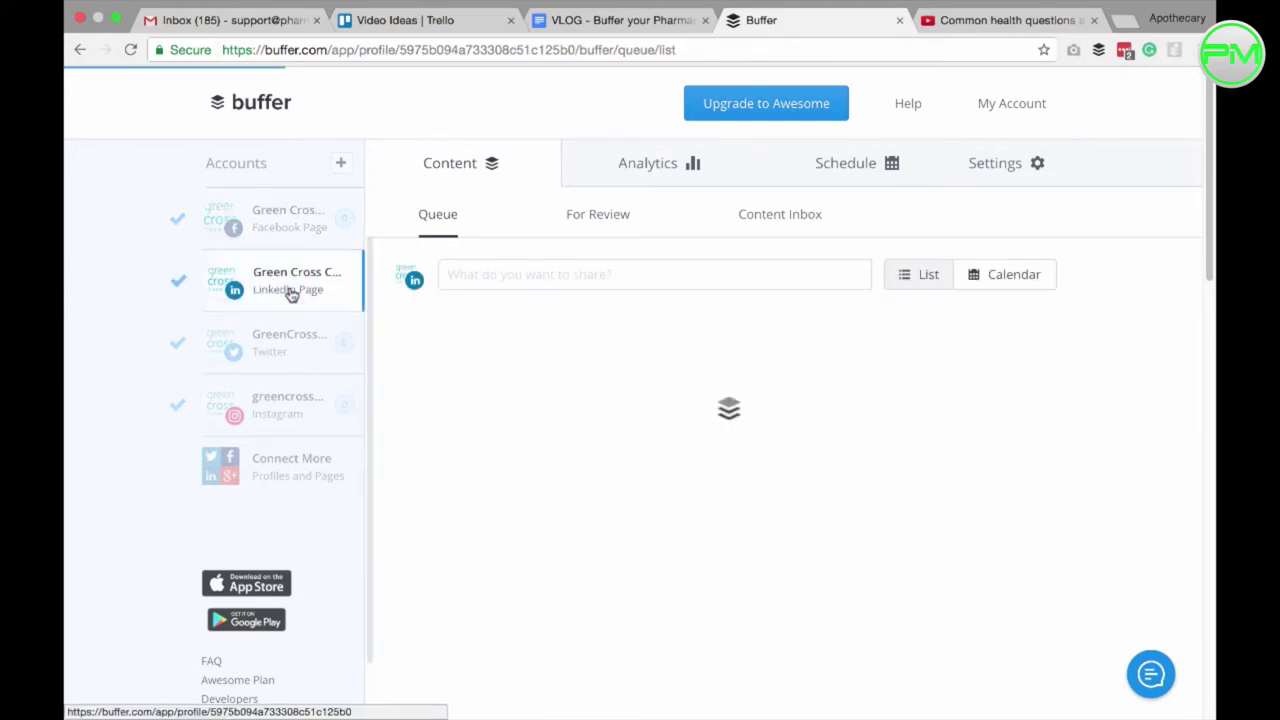
{"action": "left_click", "coordinate": [286, 352]}
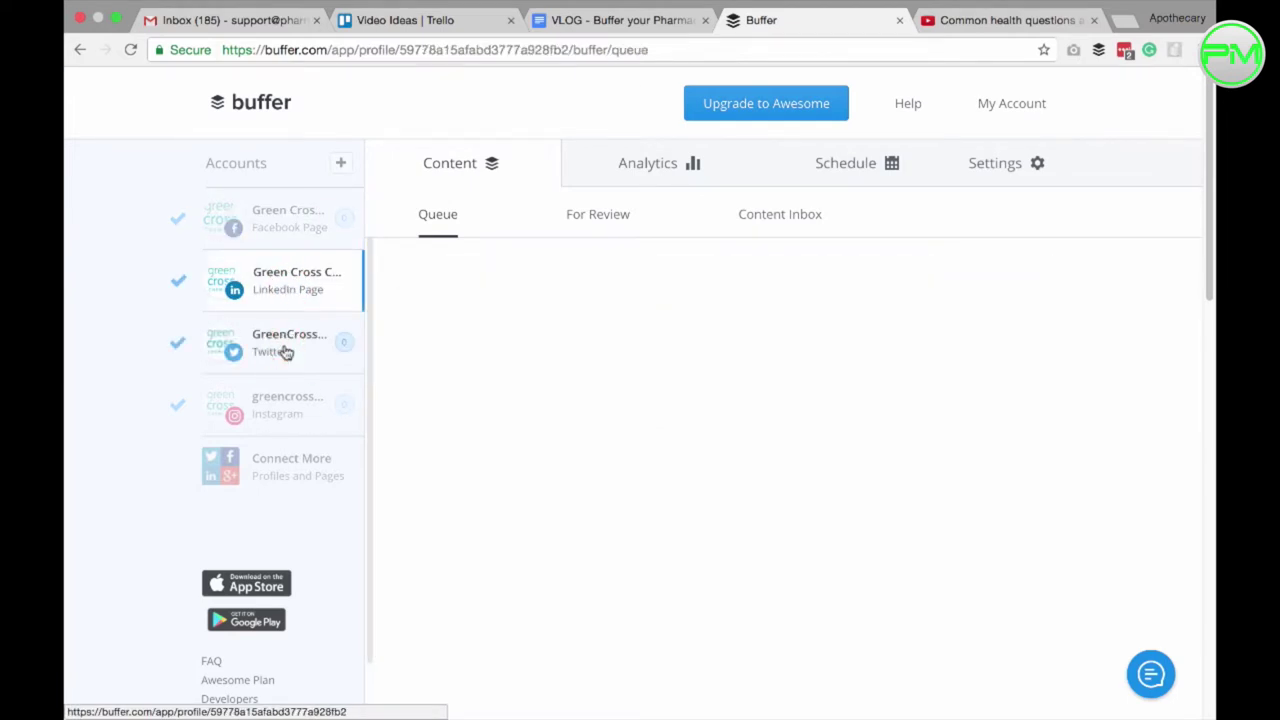
{"action": "left_click", "coordinate": [330, 227]}
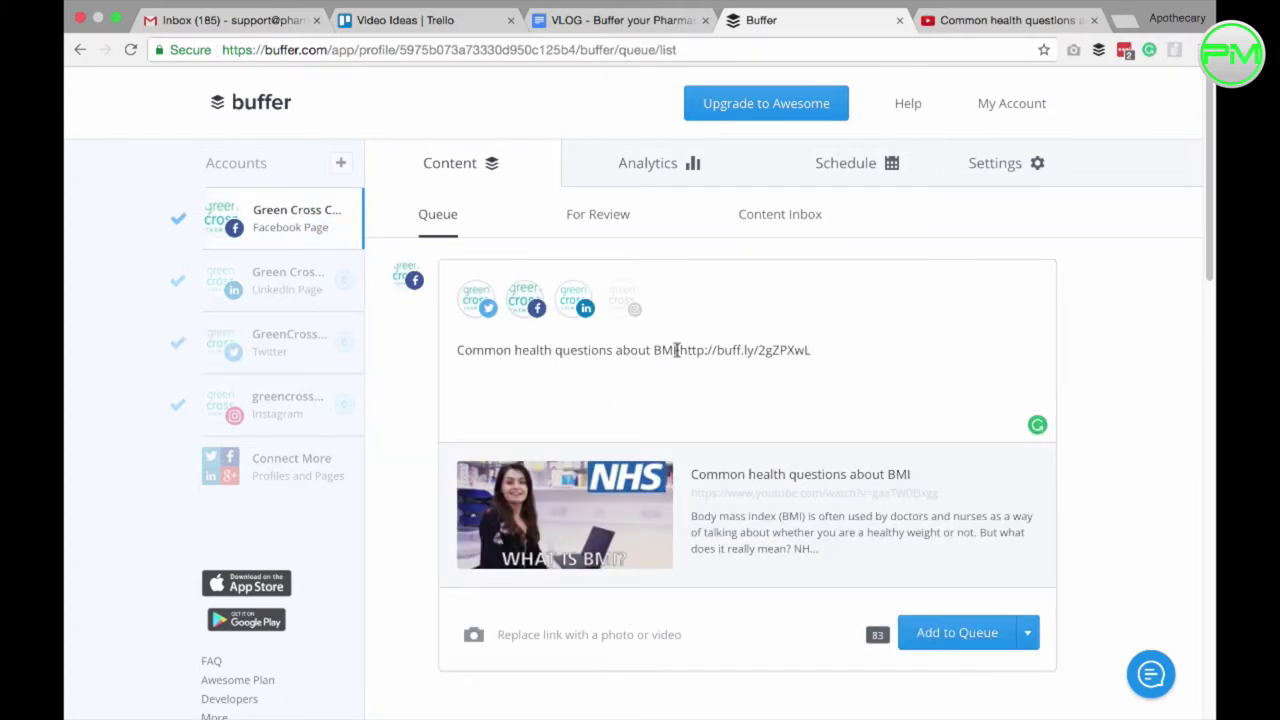
Step: Extend the post text before the link with "from #NHS #Choices" after "Common health questions about BMI"
{"action": "type", "text": "from "}
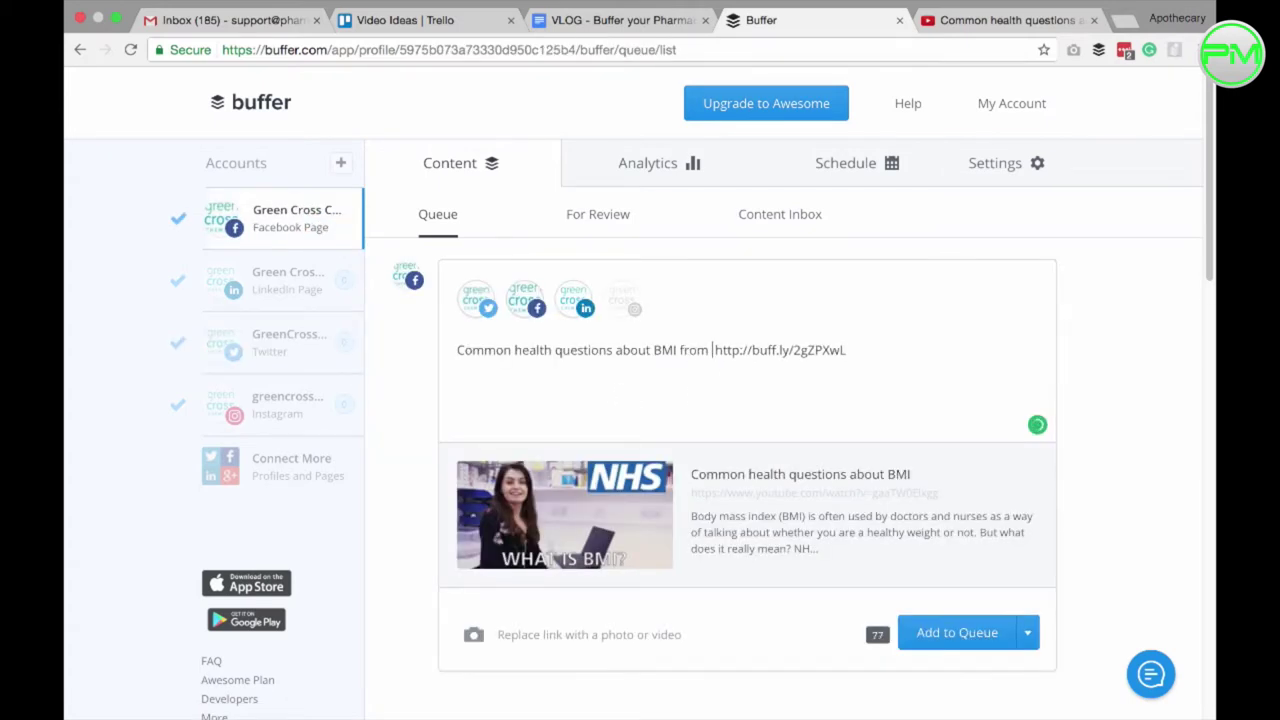
{"action": "type", "text": "#NHS "}
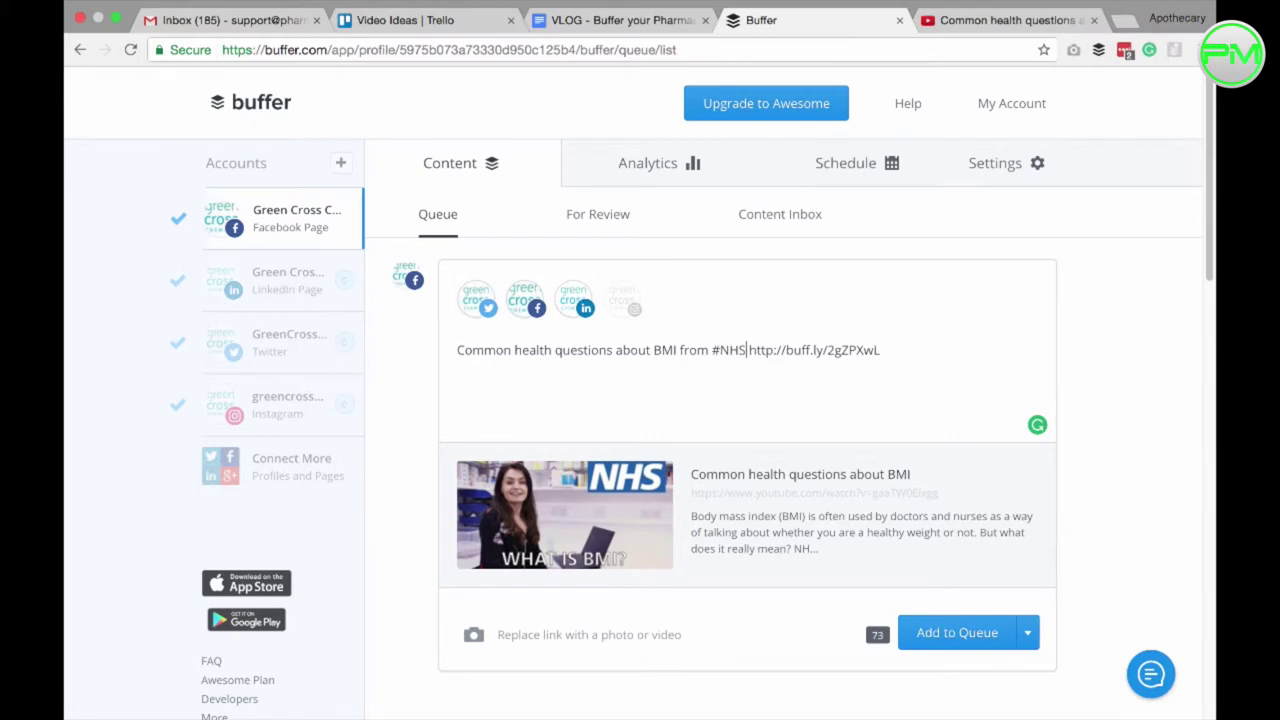
{"action": "type", "text": "#Choices"}
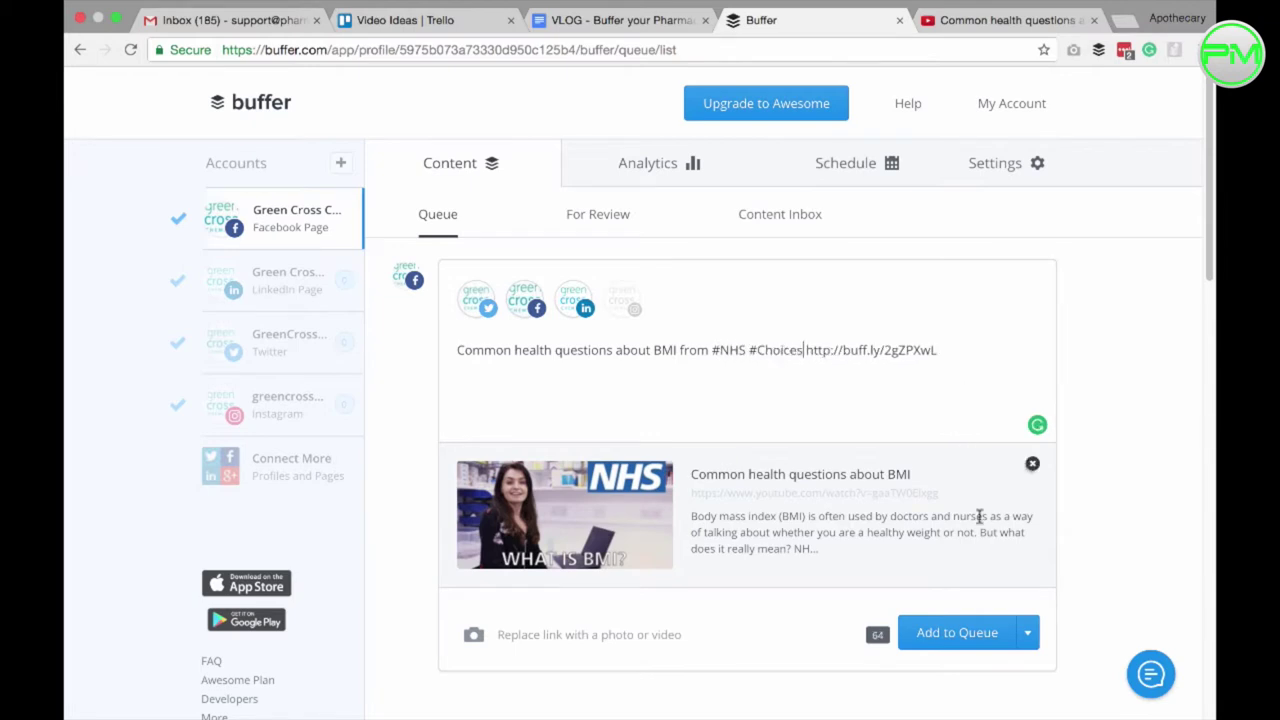
Step: Schedule the BMI video post for 26 July 2017 at 02:15 PM
{"action": "left_click", "coordinate": [1028, 634]}
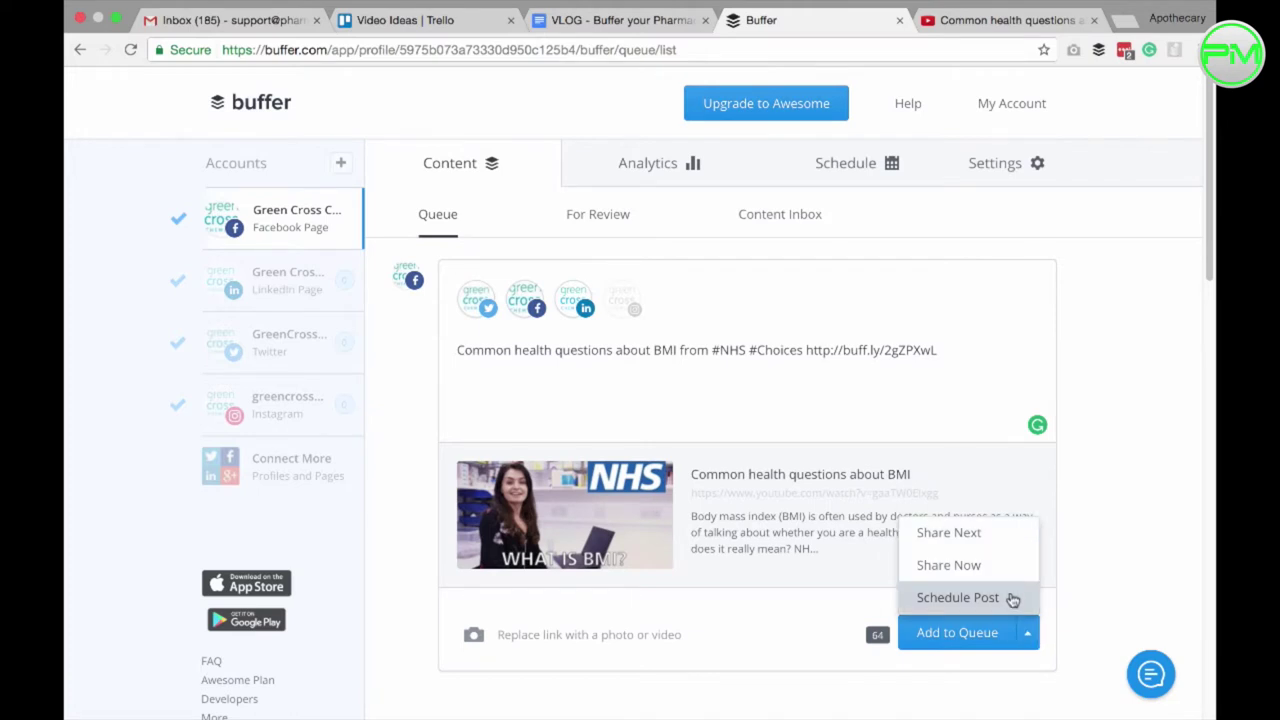
{"action": "left_click", "coordinate": [972, 598]}
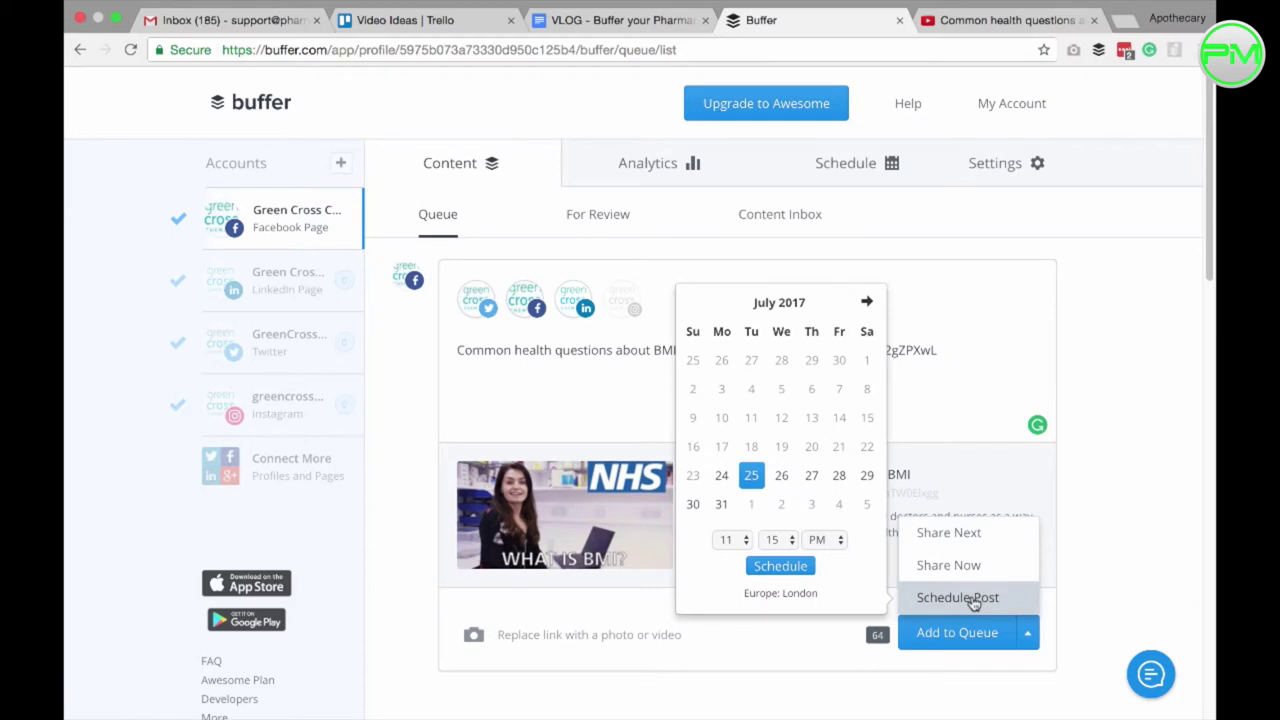
{"action": "left_click", "coordinate": [781, 475]}
{"action": "left_click", "coordinate": [746, 541]}
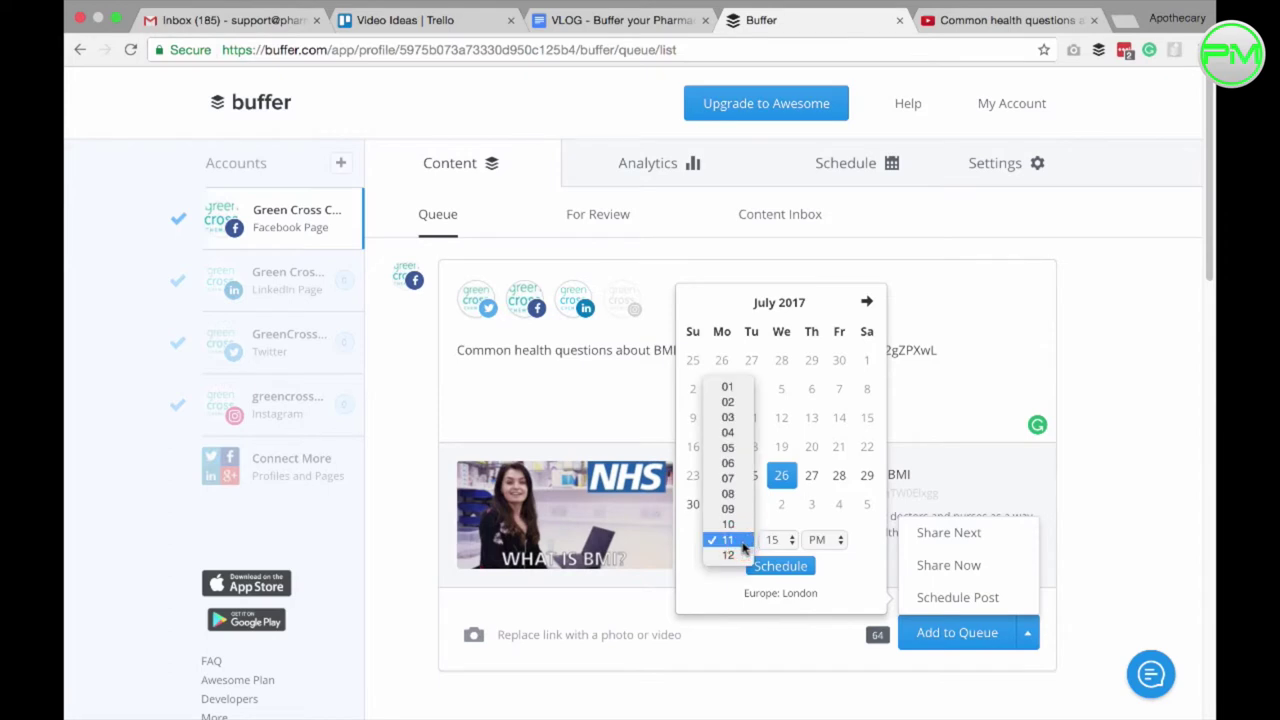
{"action": "left_click", "coordinate": [745, 401]}
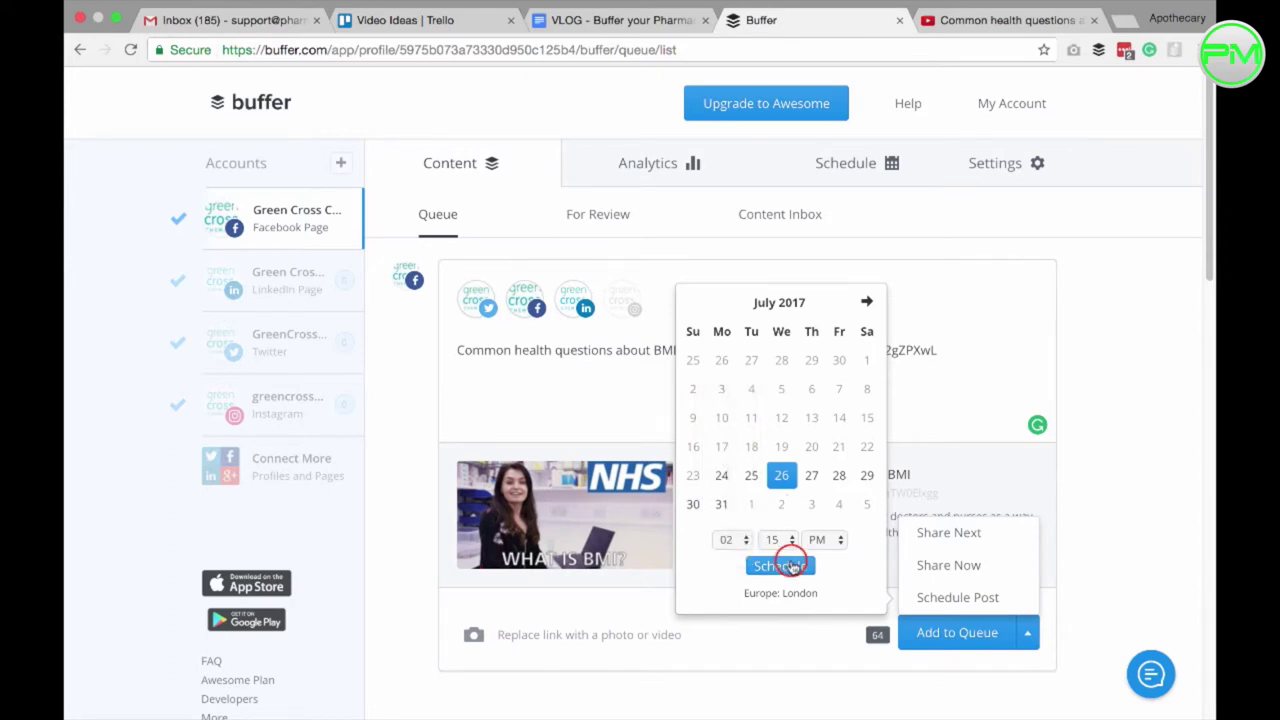
{"action": "left_click", "coordinate": [790, 563]}
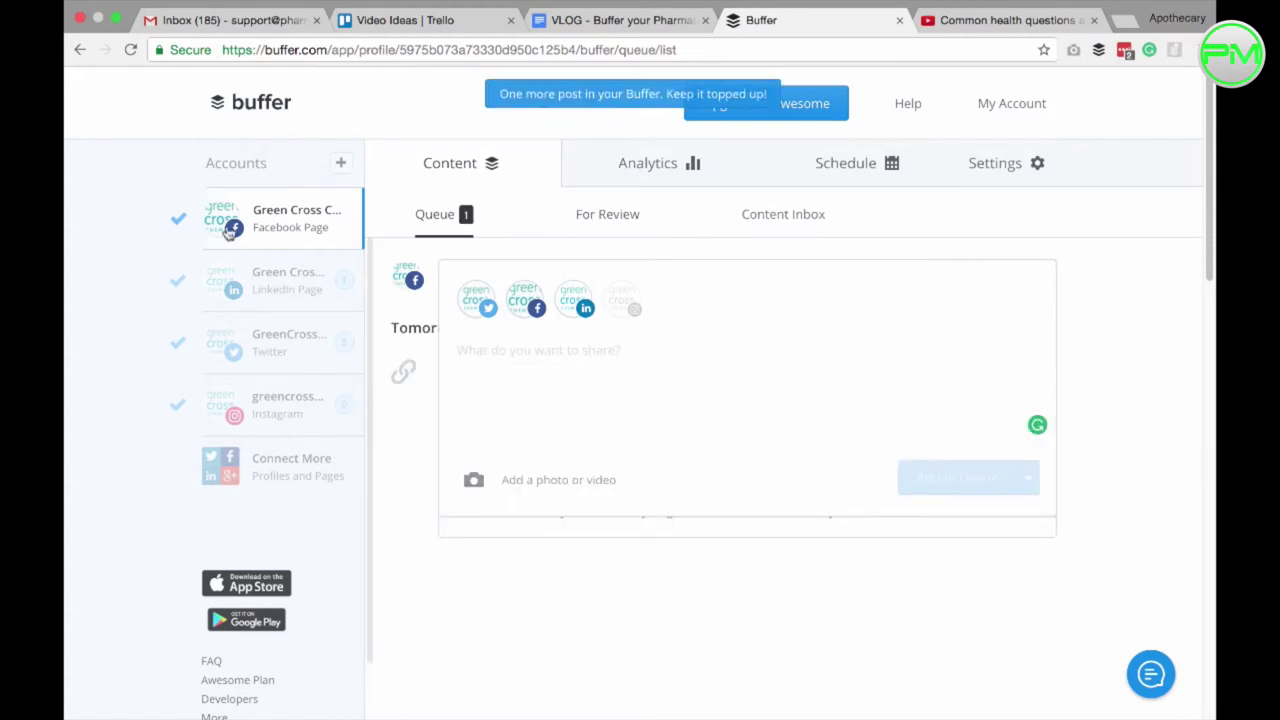
Step: Check the scheduled BMI post in the Facebook, LinkedIn and Twitter queues, and return to the Facebook page
{"action": "left_click", "coordinate": [444, 218]}
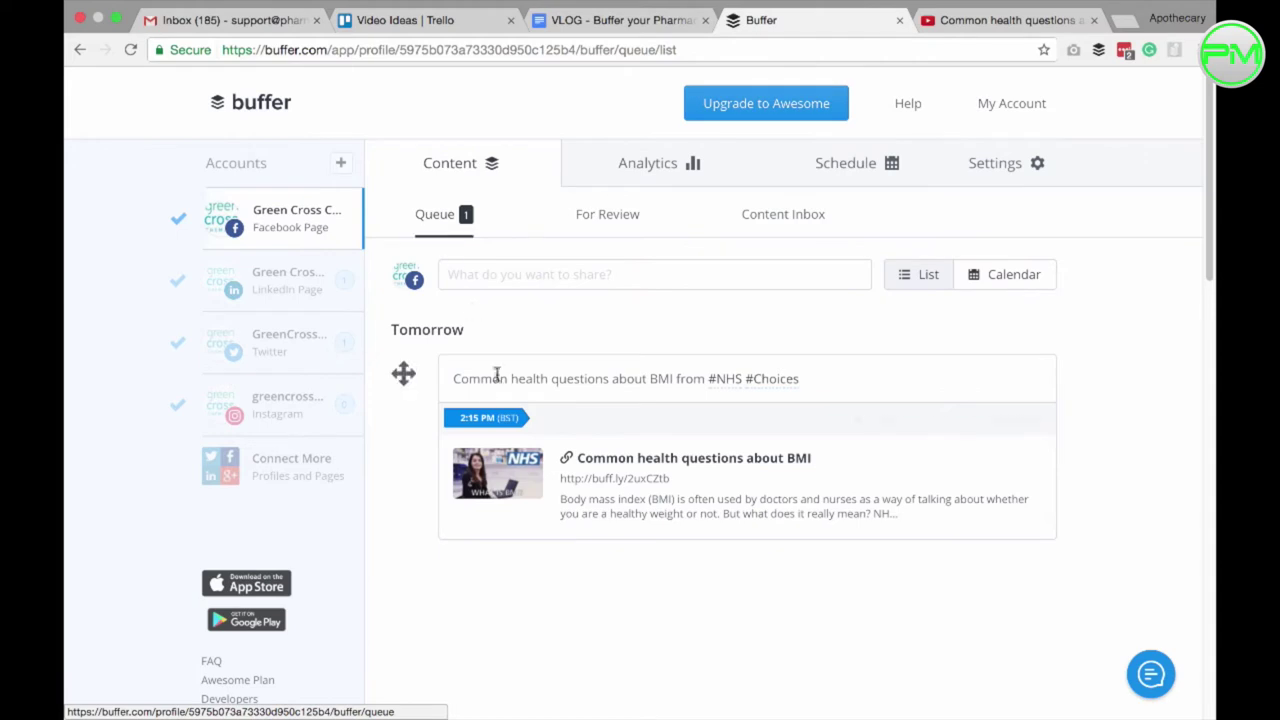
{"action": "left_click", "coordinate": [302, 282]}
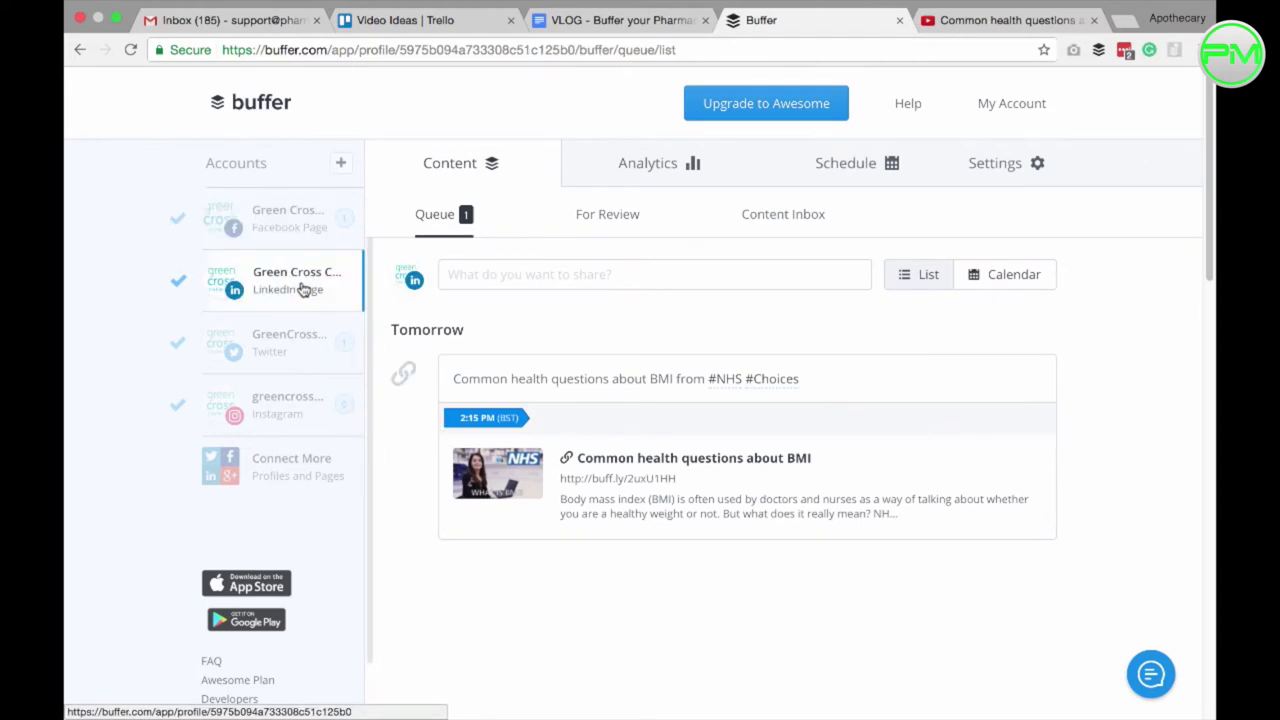
{"action": "left_click", "coordinate": [300, 343]}
{"action": "left_click", "coordinate": [290, 218]}
Step: Start a new post from the Facebook page and include the Twitter, LinkedIn and Instagram accounts as well
{"action": "left_click", "coordinate": [489, 273]}
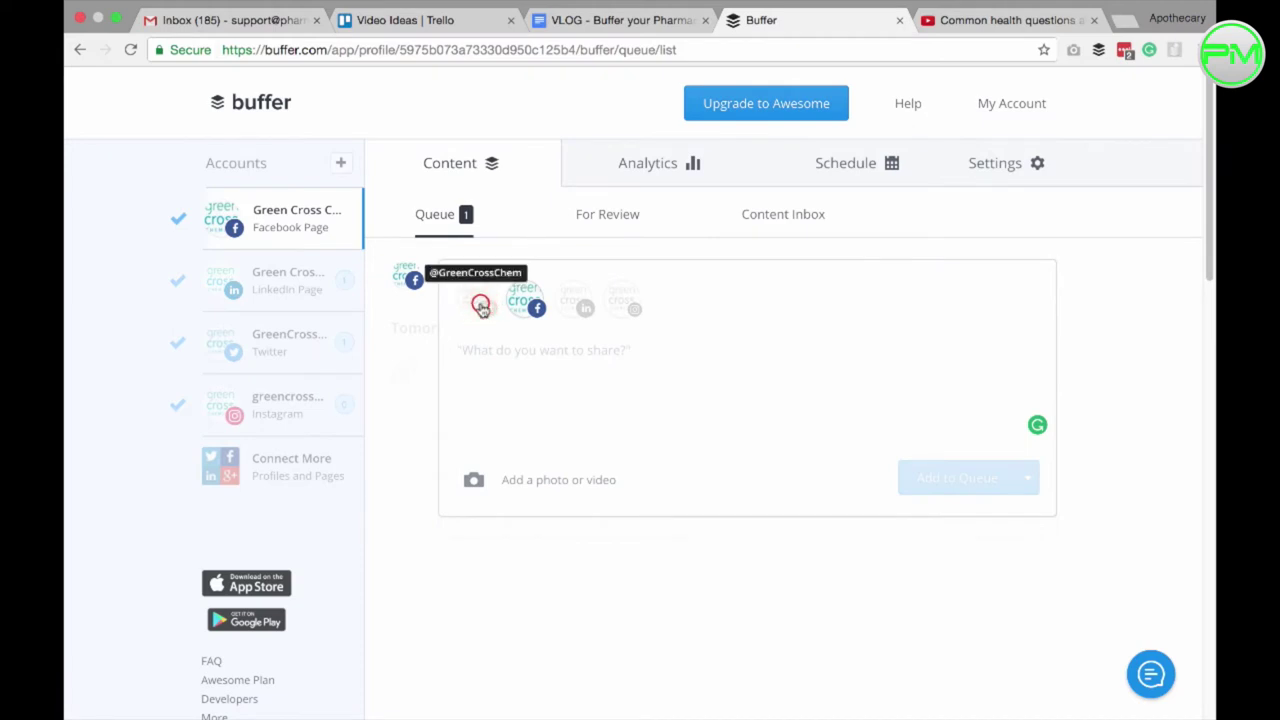
{"action": "left_click", "coordinate": [479, 301]}
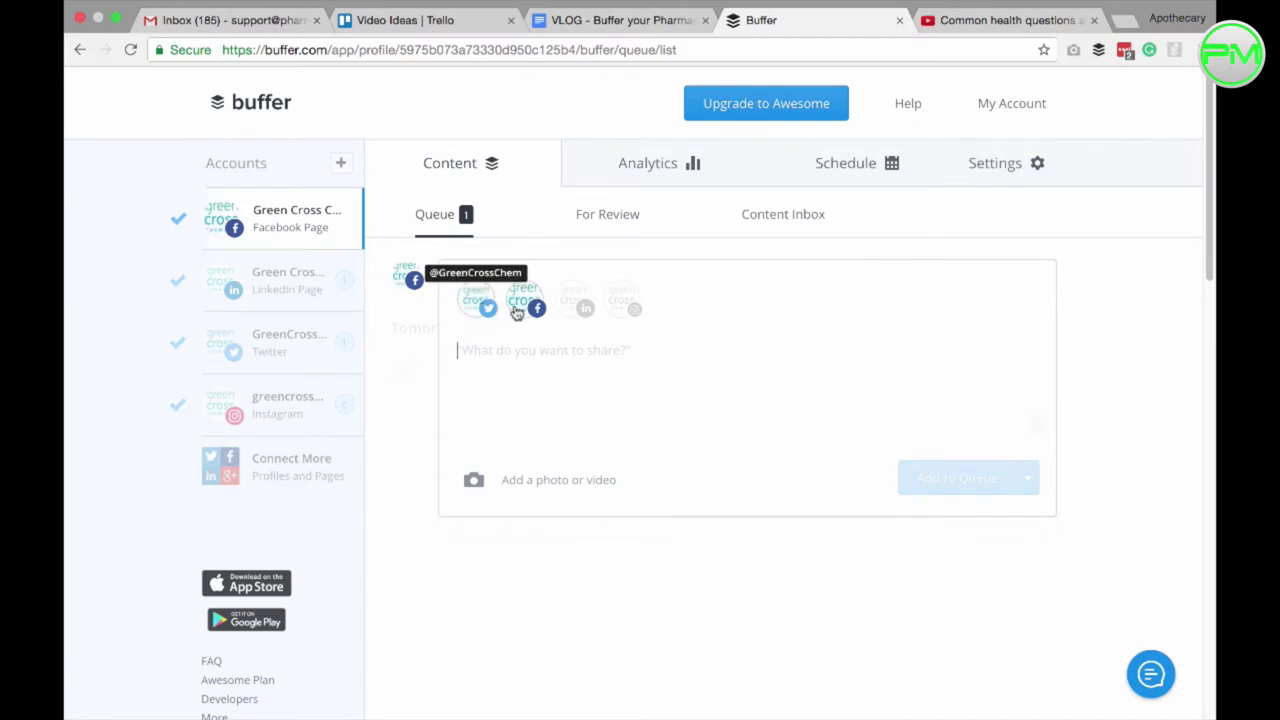
{"action": "left_click", "coordinate": [577, 311]}
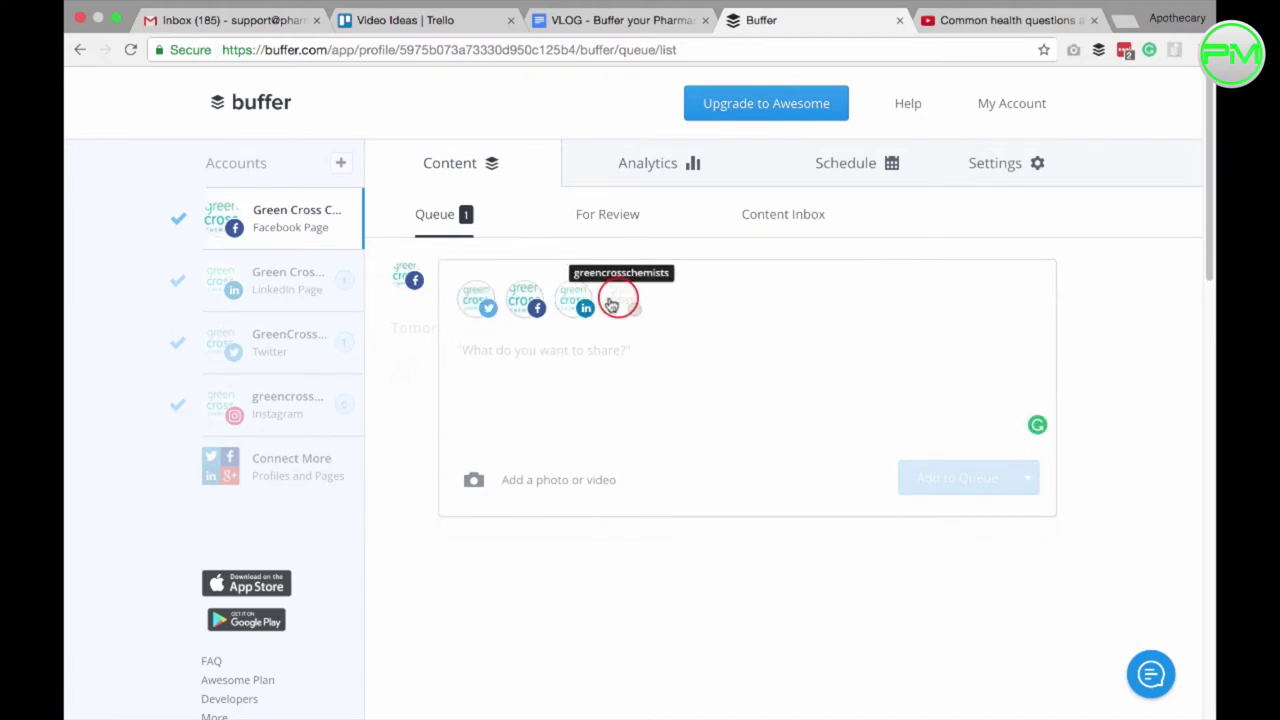
{"action": "left_click", "coordinate": [611, 304]}
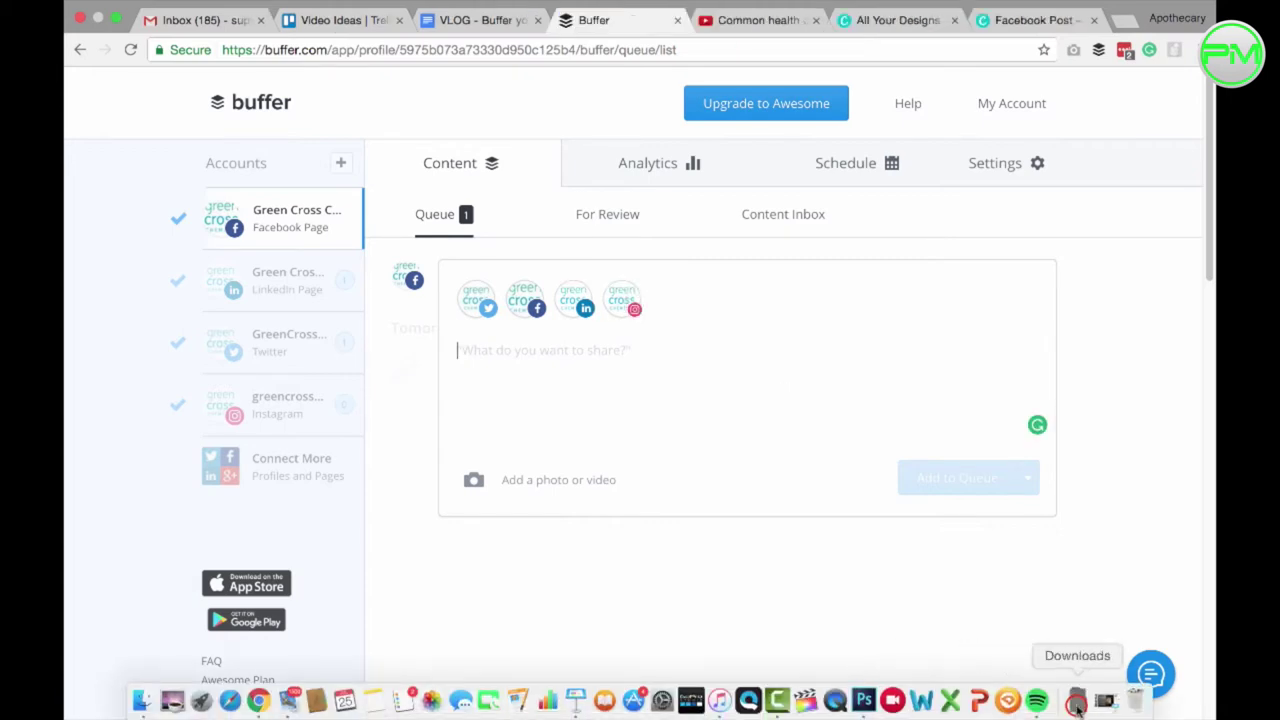
Step: Attach the green pharmacy services image from the Downloads folder to the new post
{"action": "left_click", "coordinate": [1076, 703]}
{"action": "left_click_drag", "start_coordinate": [1086, 626], "coordinate": [738, 460]}
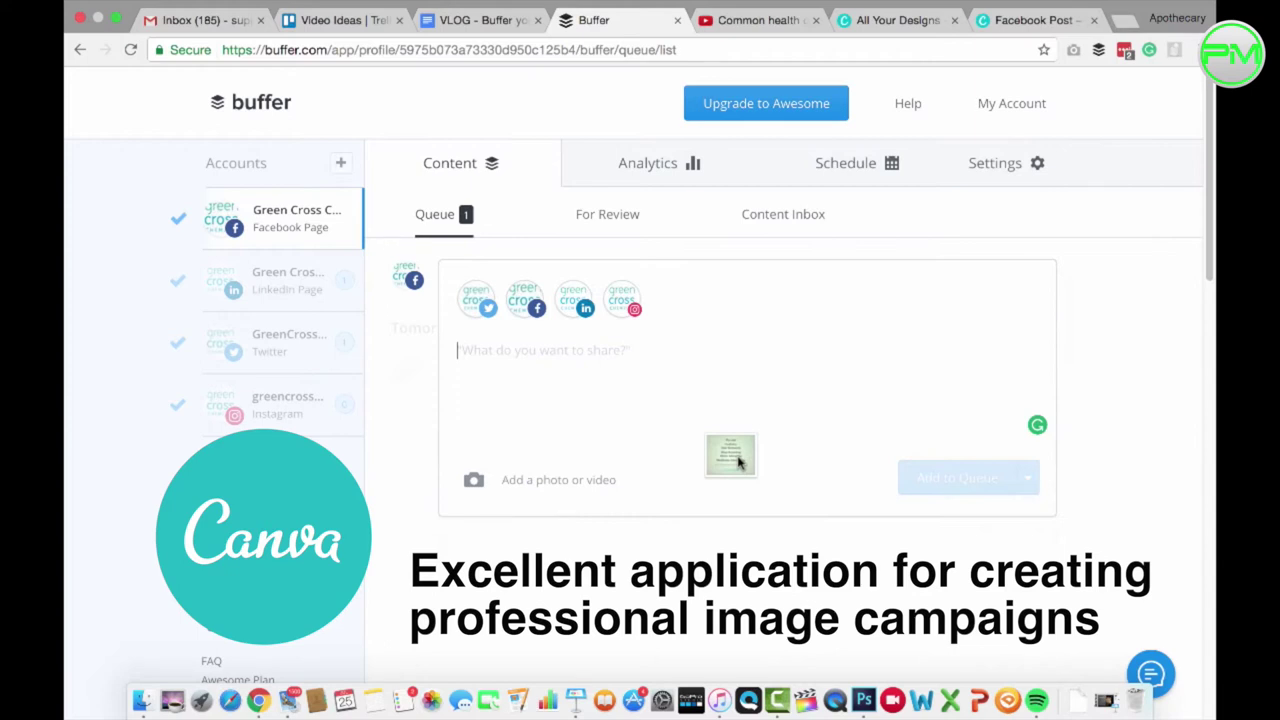
{"action": "left_click_drag", "start_coordinate": [738, 460], "coordinate": [563, 479]}
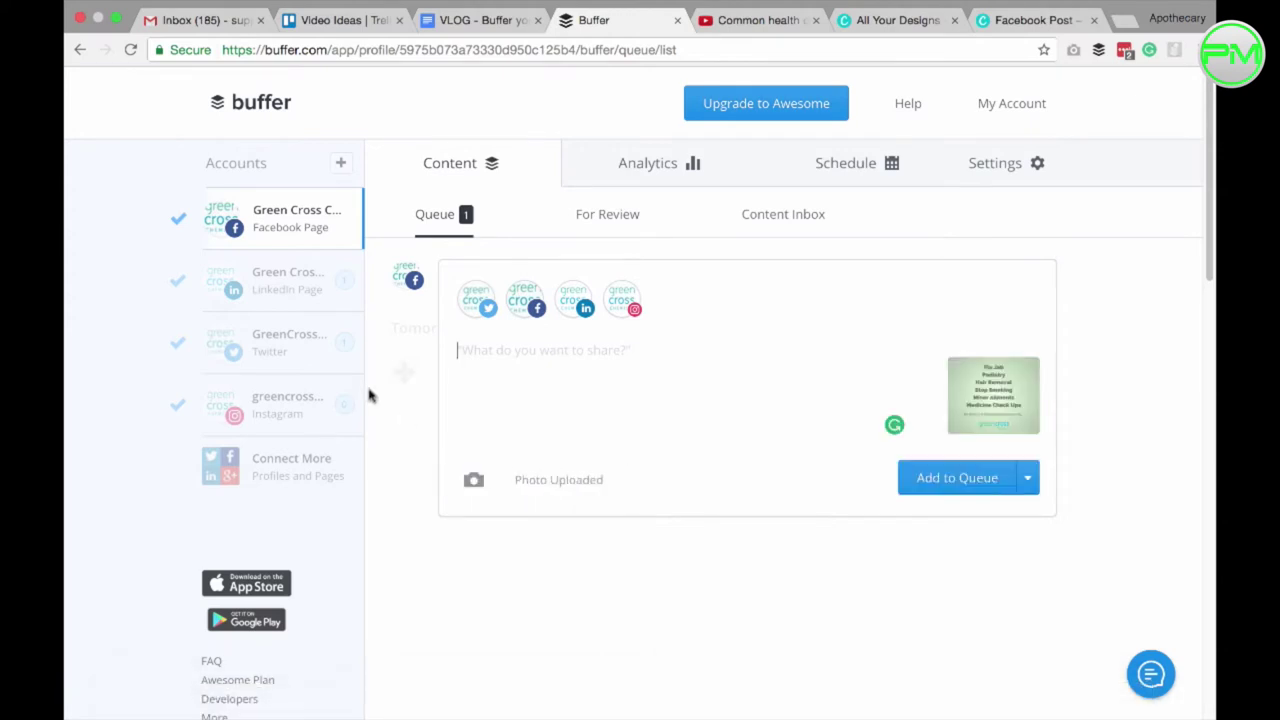
Step: Check how the new image post appears for the LinkedIn, Twitter and Instagram accounts
{"action": "left_click", "coordinate": [300, 280]}
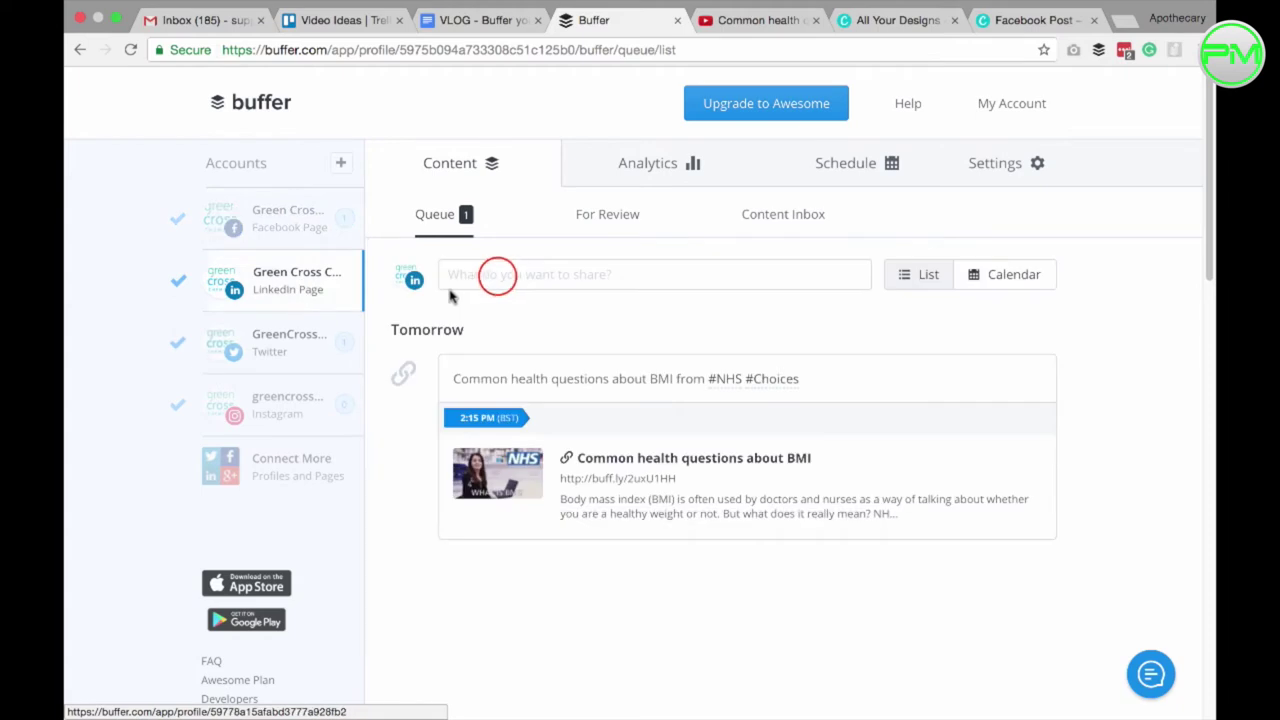
{"action": "left_click", "coordinate": [497, 276]}
{"action": "left_click", "coordinate": [306, 354]}
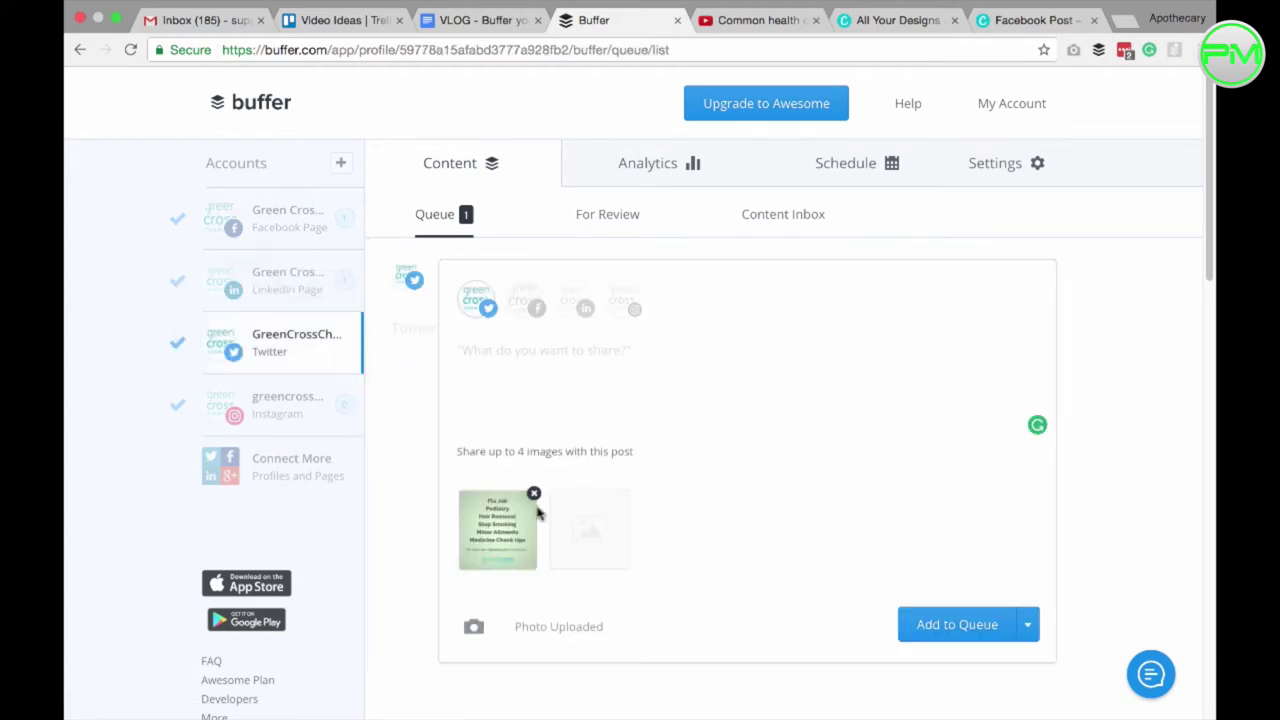
{"action": "left_click", "coordinate": [271, 402]}
Step: Caption the image post "We don't just dispense pills you know #pharmacyisawesome" and schedule it for 27 July 2017 at 03:19 PM
{"action": "left_click", "coordinate": [620, 351]}
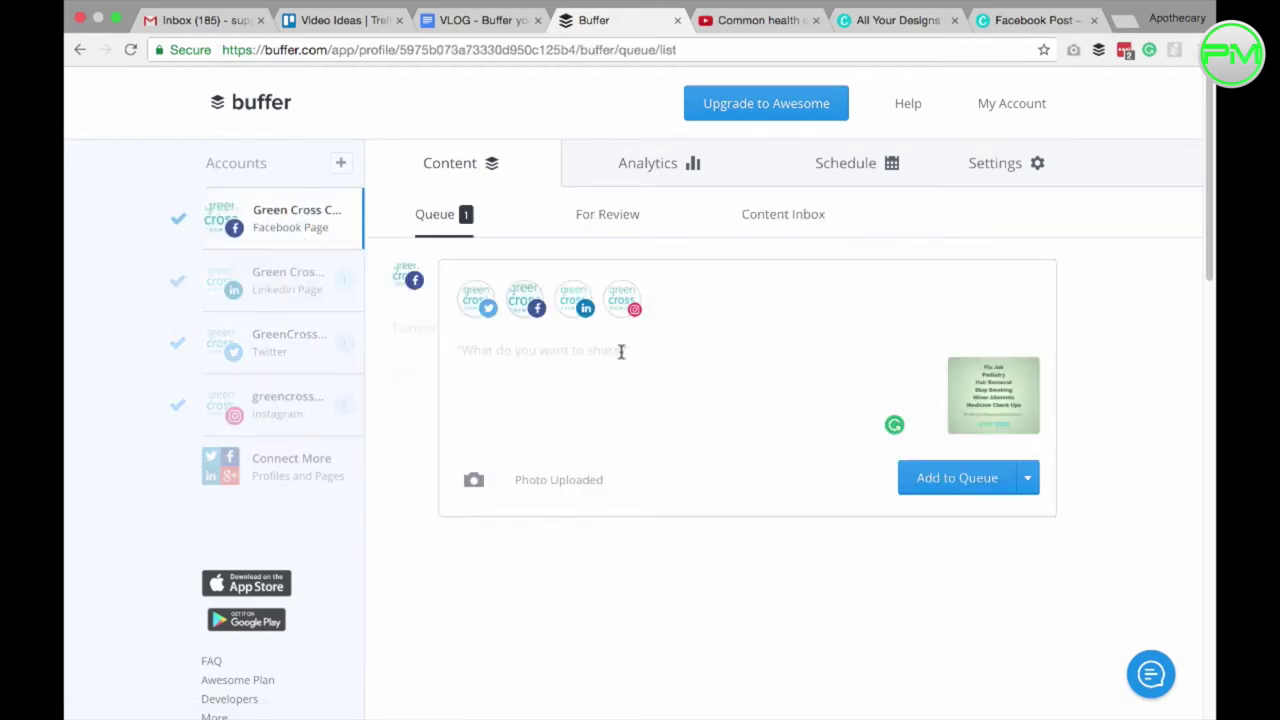
{"action": "type", "text": "We don't just dispense pills you know #pharmacyisawesome"}
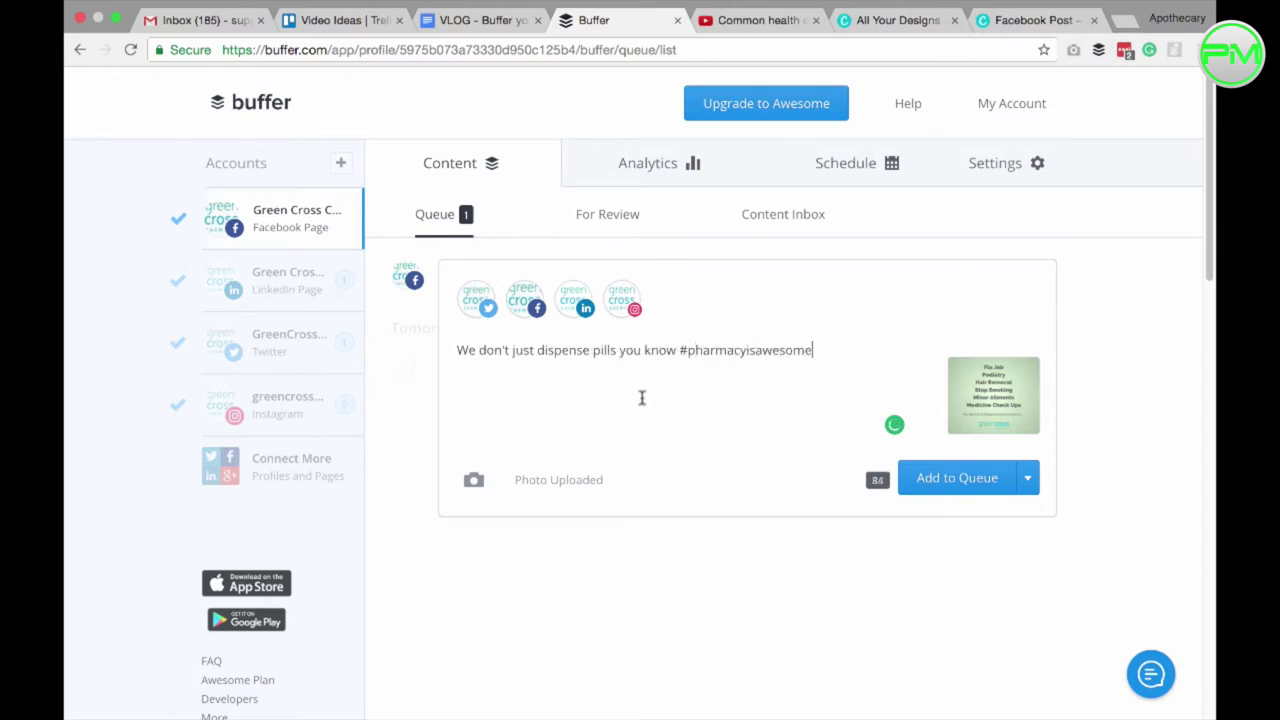
{"action": "left_click", "coordinate": [1027, 477]}
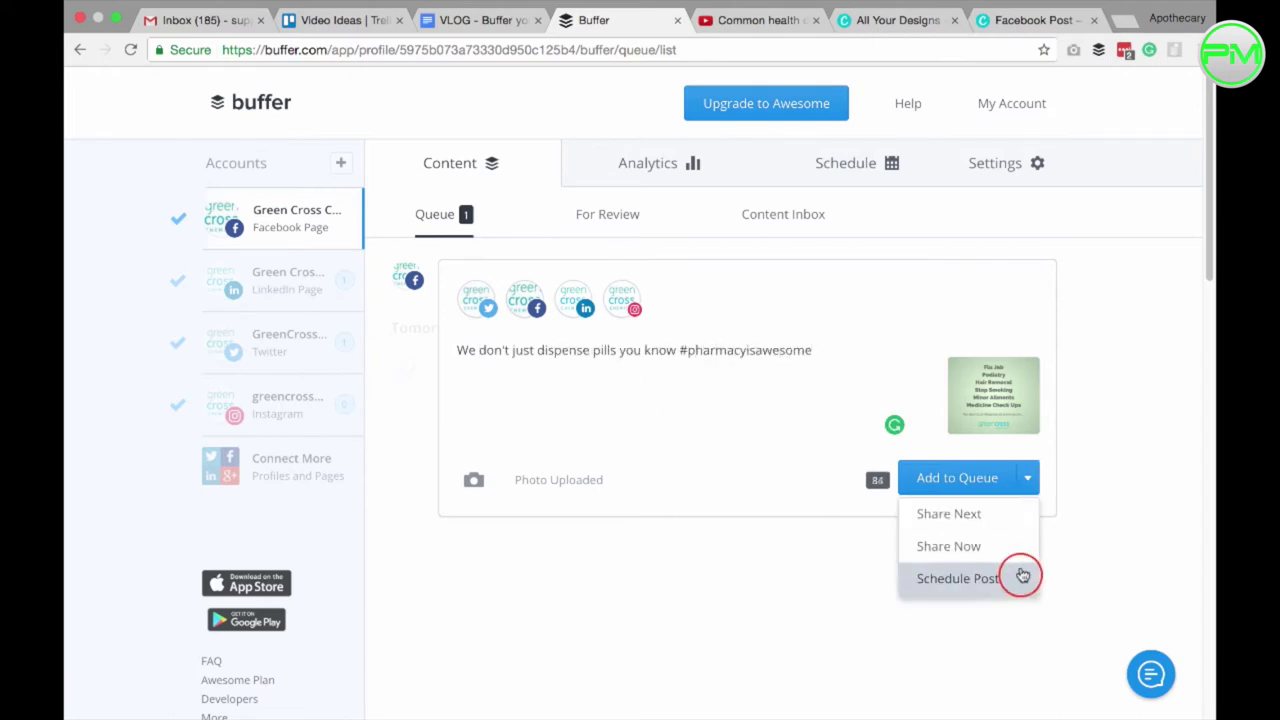
{"action": "left_click", "coordinate": [1018, 578]}
{"action": "left_click", "coordinate": [812, 457]}
{"action": "left_click", "coordinate": [730, 520]}
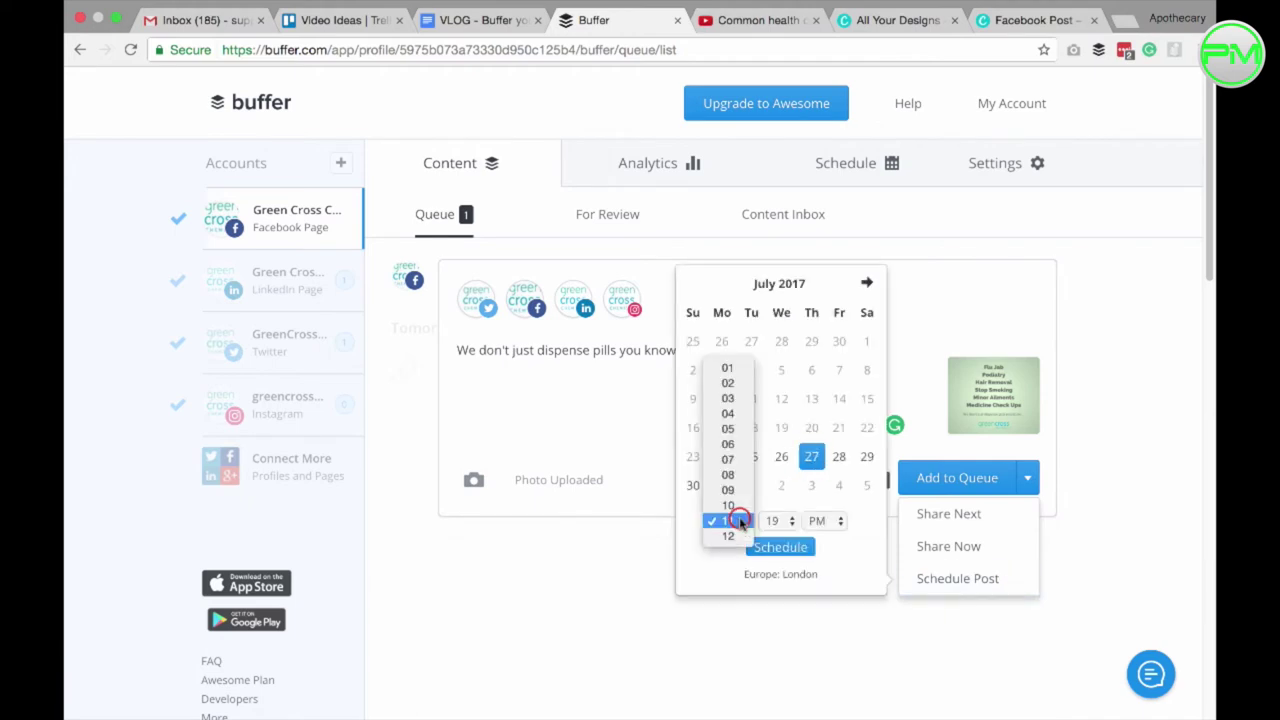
{"action": "left_click", "coordinate": [740, 400]}
{"action": "left_click", "coordinate": [780, 547]}
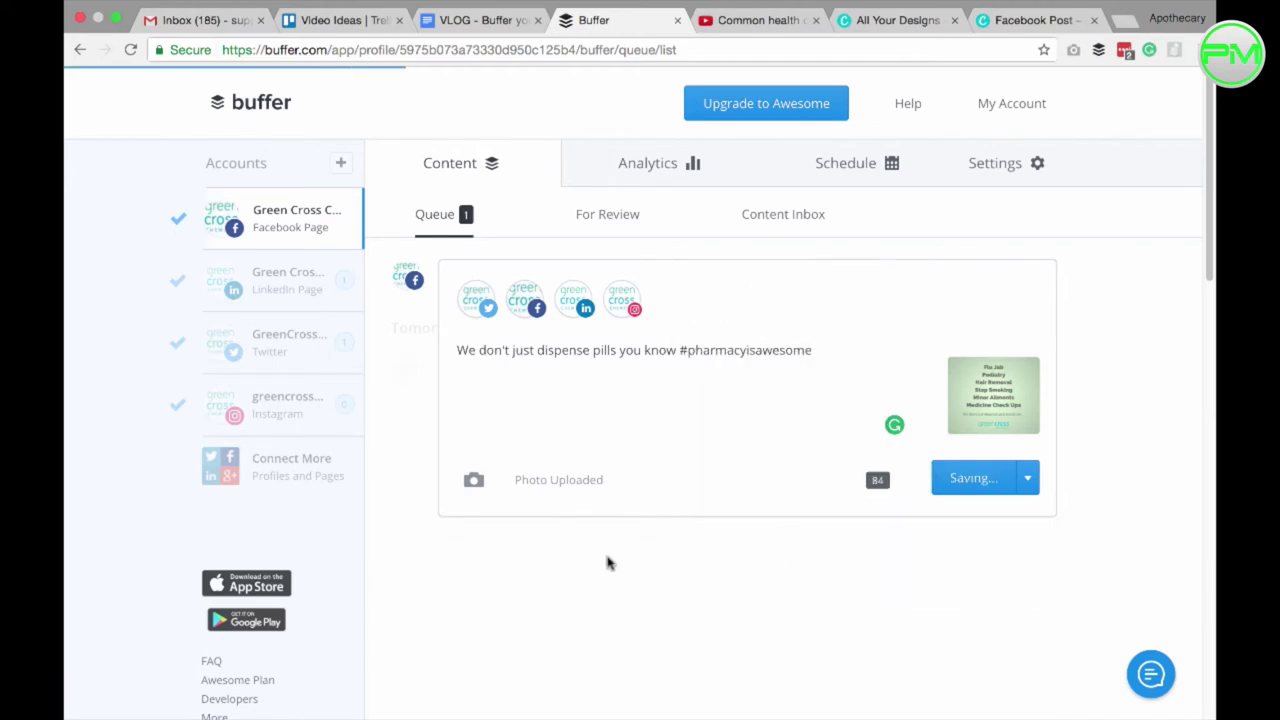
Step: Check the newly scheduled image post in the Facebook page's queue, and go to the LinkedIn queue
{"action": "left_click", "coordinate": [434, 216]}
{"action": "scroll", "coordinate": [1000, 470], "scroll_direction": "down", "scroll_amount": 1}
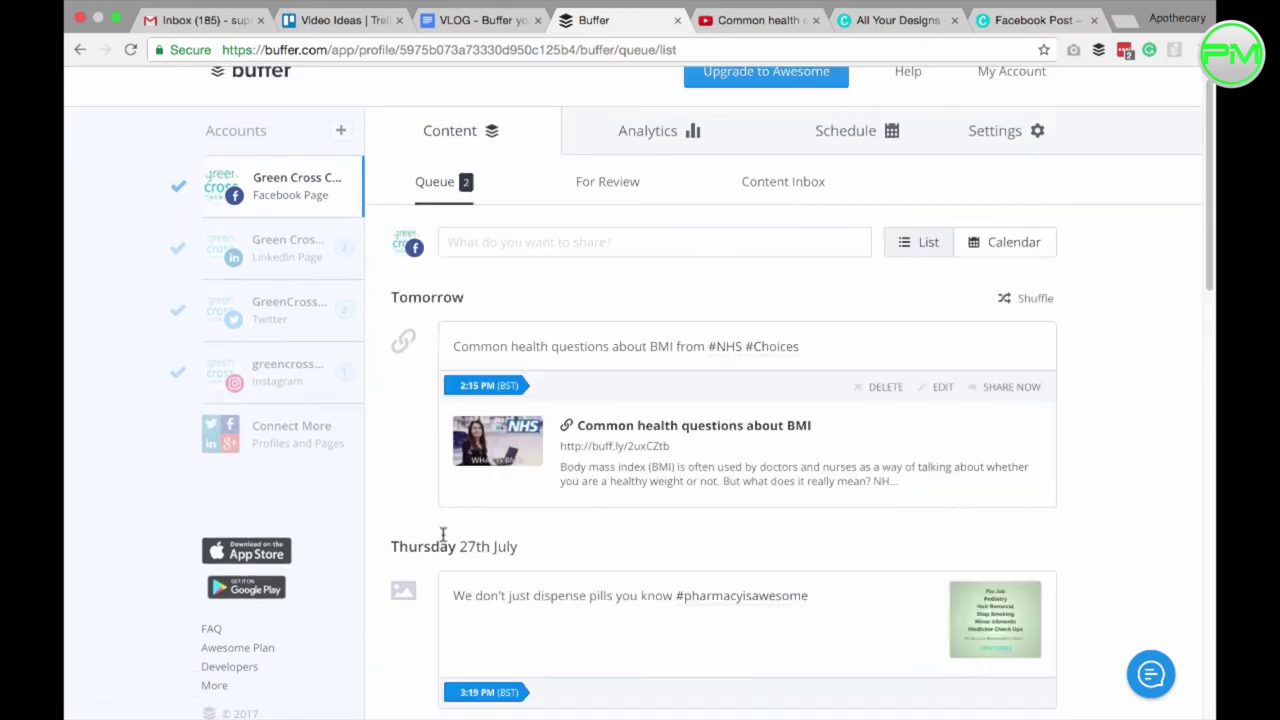
{"action": "left_click", "coordinate": [276, 250]}
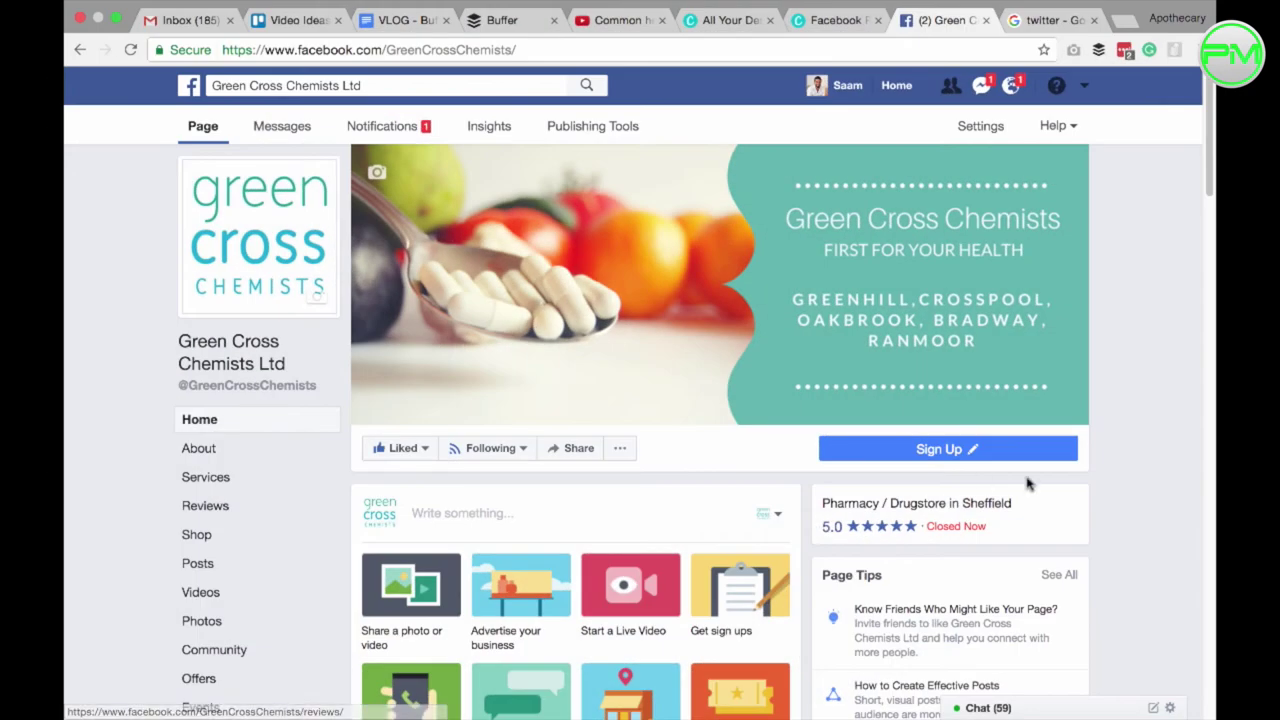
Step: Review the posts published through Buffer on the Green Cross Chemists Facebook page, and look through its Twitter page
{"action": "scroll", "coordinate": [1130, 455], "scroll_direction": "down", "scroll_amount": 15}
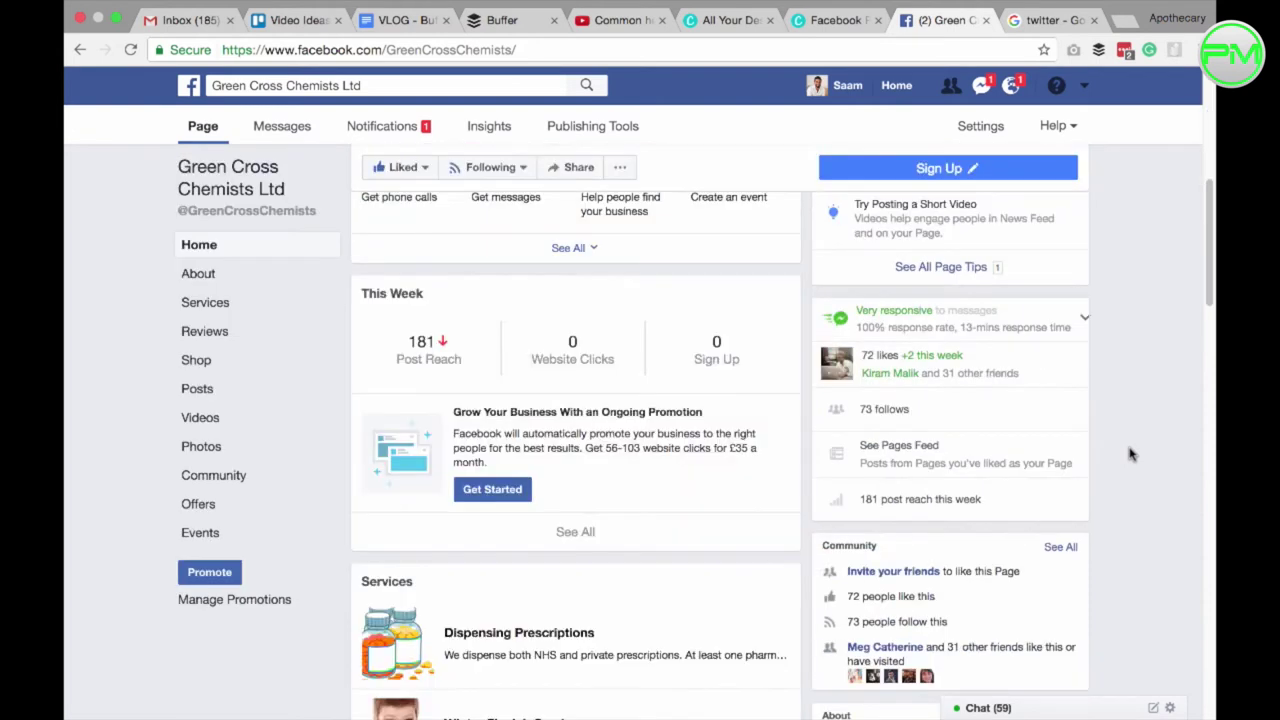
{"action": "scroll", "coordinate": [1130, 455], "scroll_direction": "down", "scroll_amount": 5}
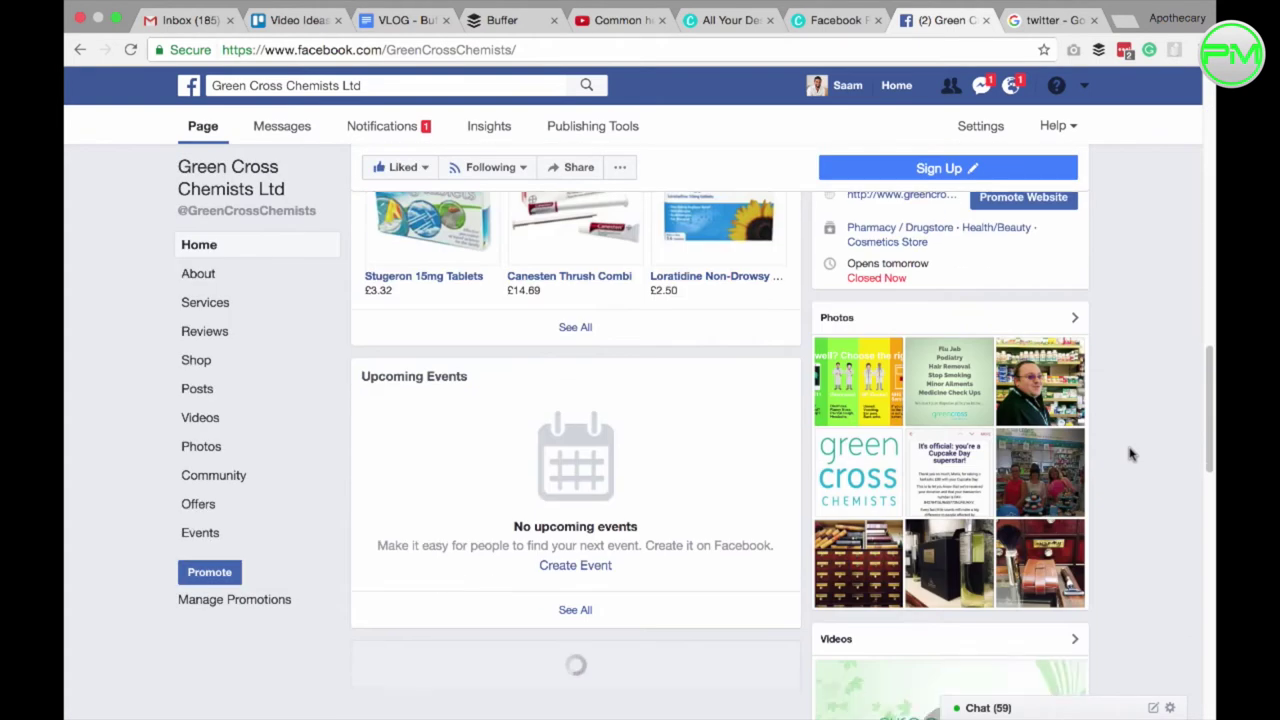
{"action": "scroll", "coordinate": [1130, 455], "scroll_direction": "down", "scroll_amount": 2}
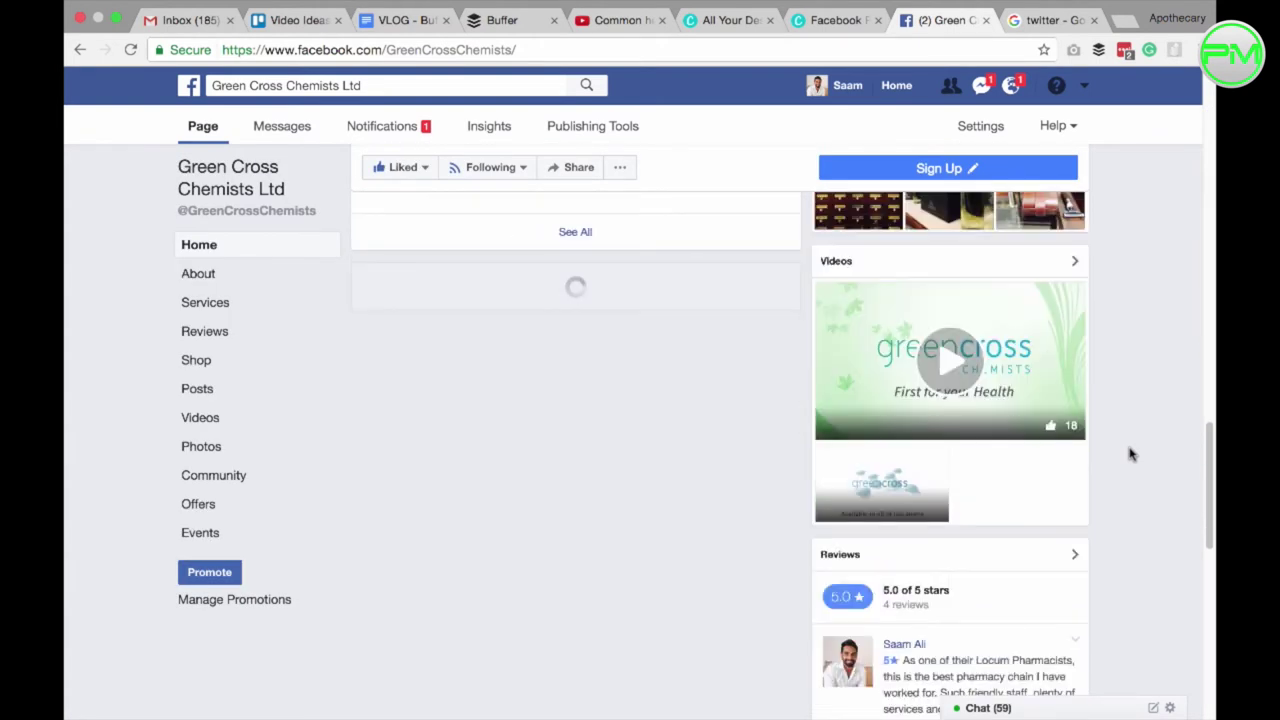
{"action": "scroll", "coordinate": [1130, 455], "scroll_direction": "down", "scroll_amount": 8}
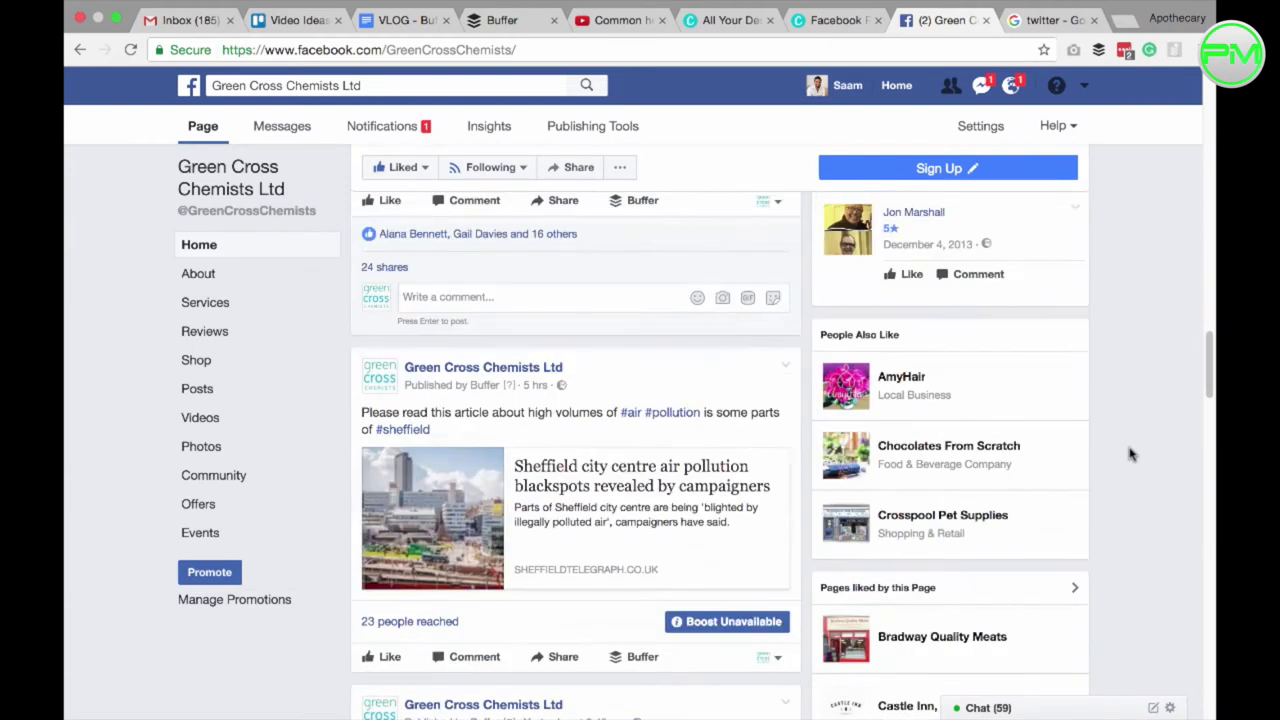
{"action": "scroll", "coordinate": [1130, 455], "scroll_direction": "down", "scroll_amount": 3}
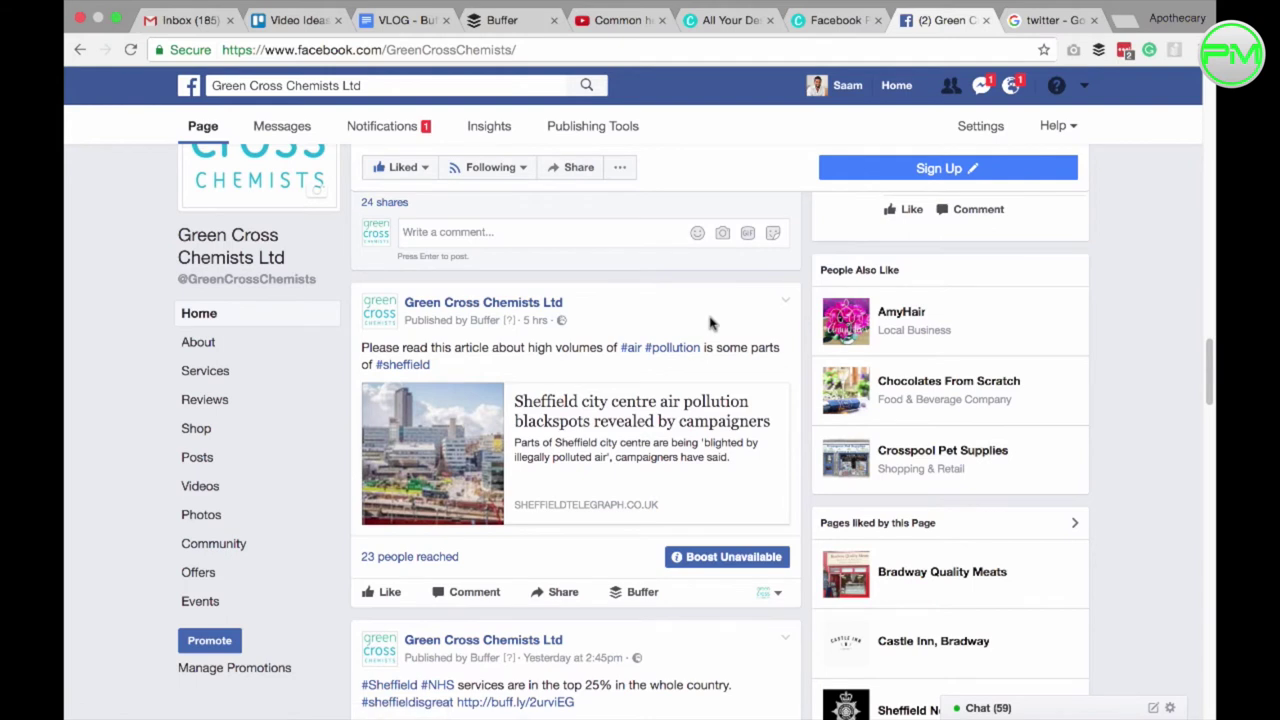
{"action": "left_click", "coordinate": [1050, 20]}
{"action": "scroll", "coordinate": [780, 473], "scroll_direction": "down", "scroll_amount": 5}
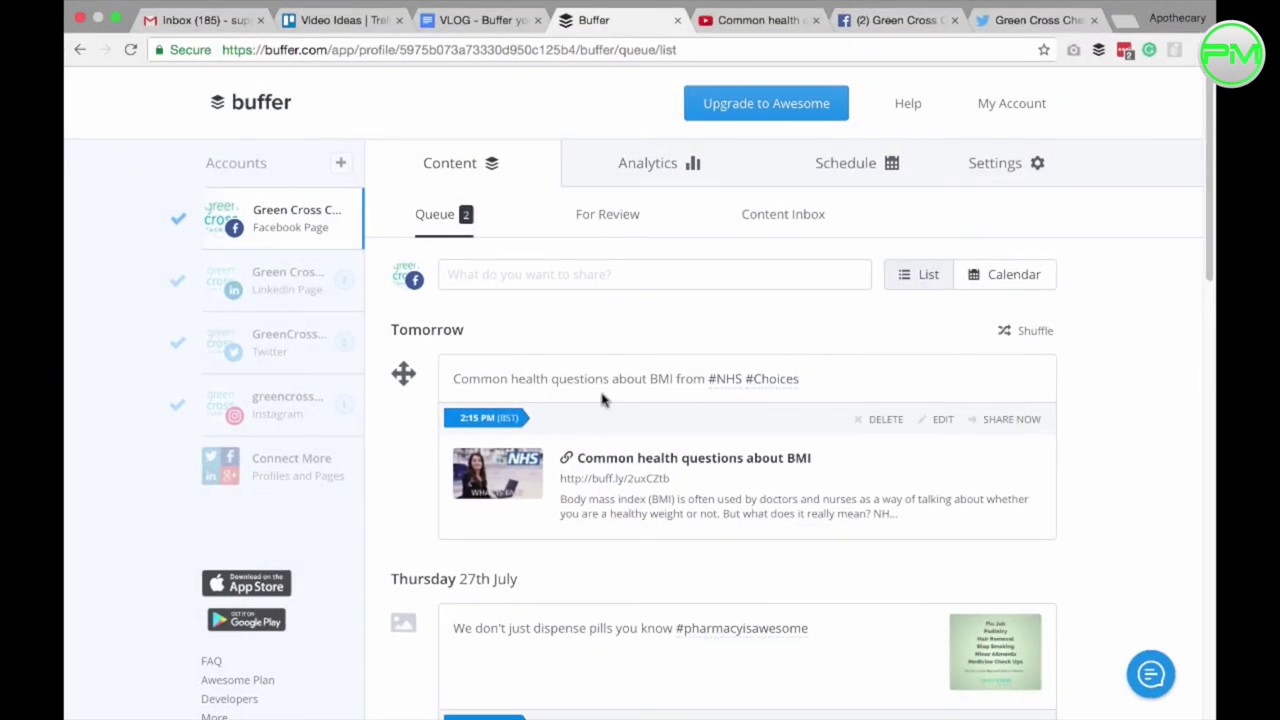
Step: Review the analytics of the Facebook page's recent posts in Buffer, including comments, likes, clicks, reach and shares
{"action": "left_click", "coordinate": [677, 163]}
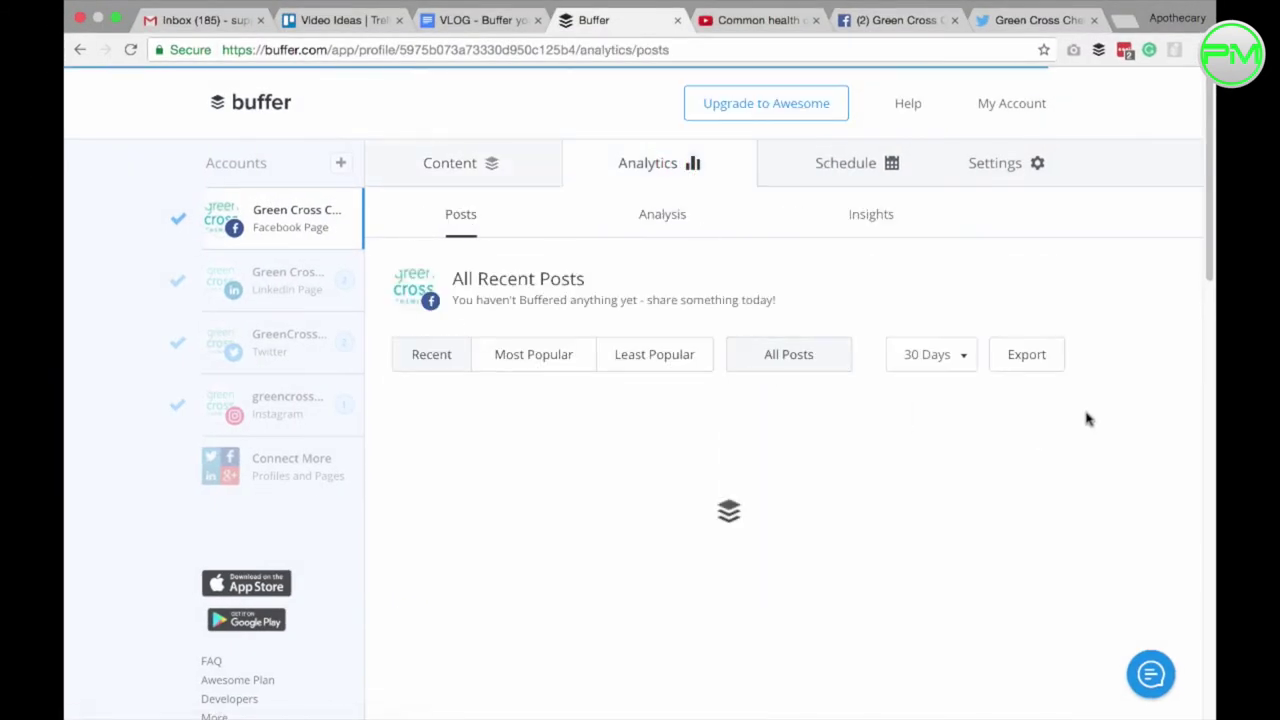
{"action": "scroll", "coordinate": [1087, 418], "scroll_direction": "down", "scroll_amount": 4}
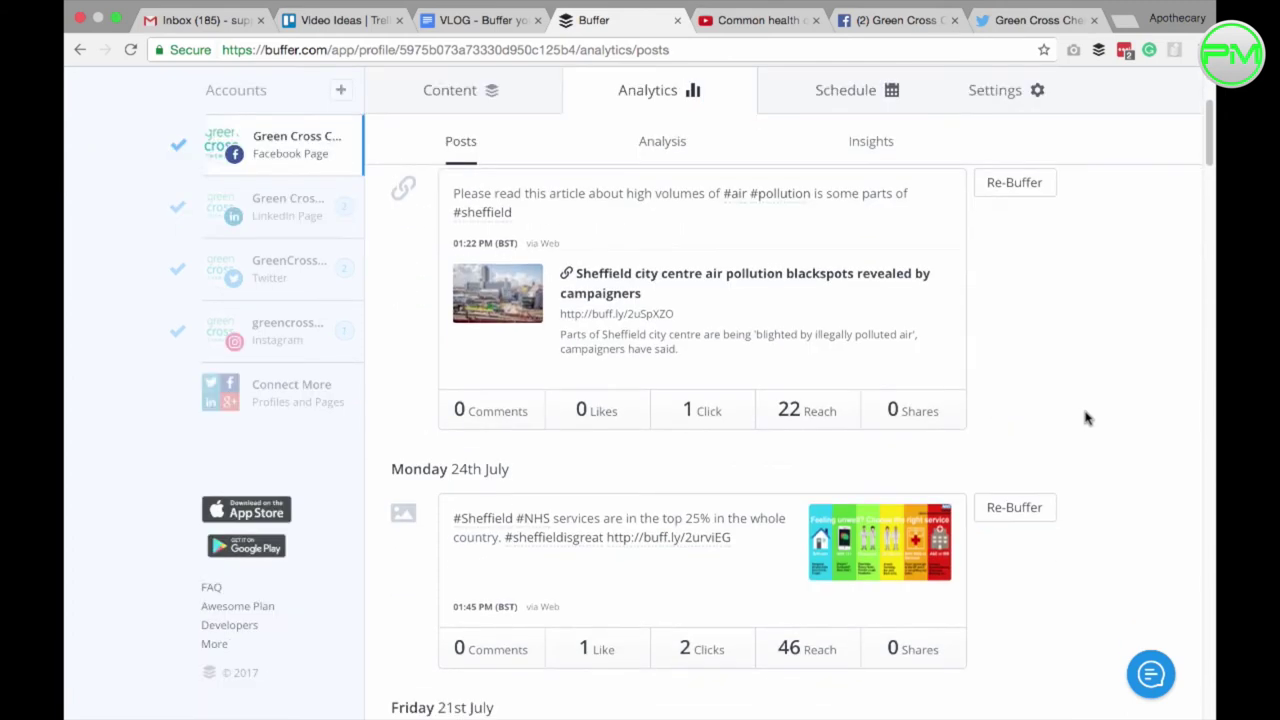
{"action": "scroll", "coordinate": [1062, 410], "scroll_direction": "up", "scroll_amount": 4}
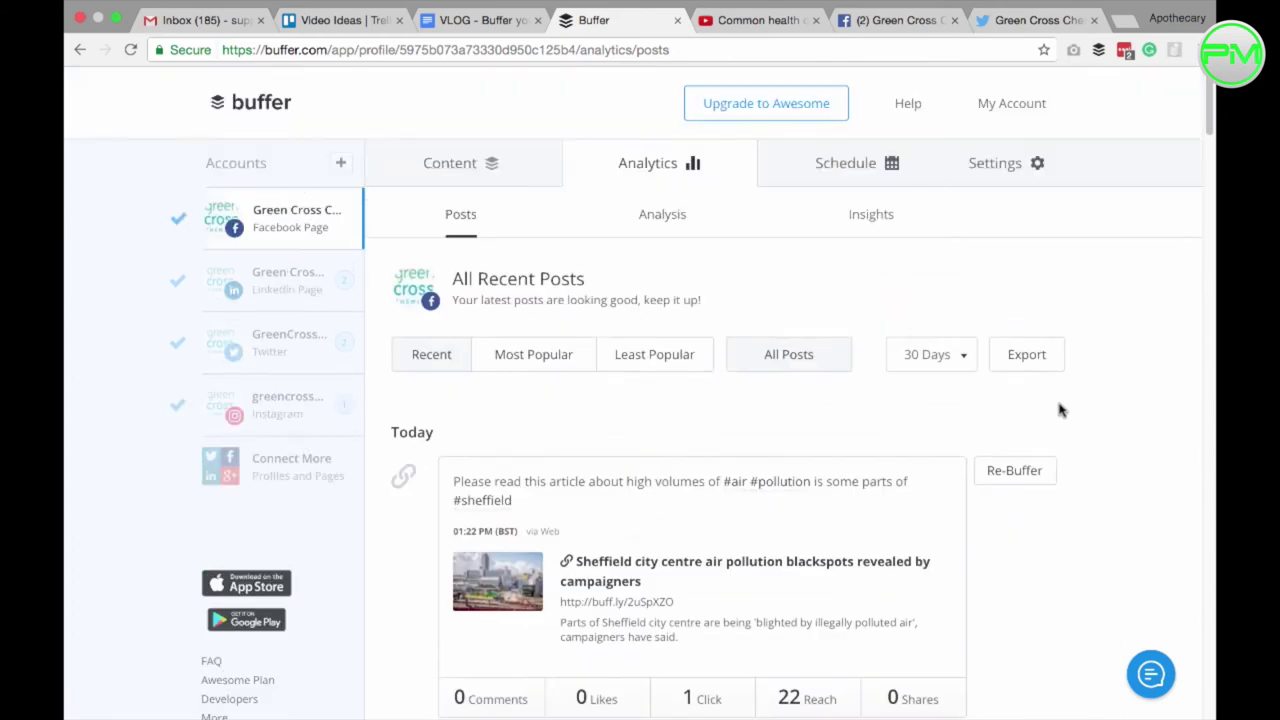
Step: Look through the Analysis charts and tables for the Facebook page, and return to the post analytics
{"action": "left_click", "coordinate": [658, 216]}
{"action": "scroll", "coordinate": [828, 416], "scroll_direction": "down", "scroll_amount": 4}
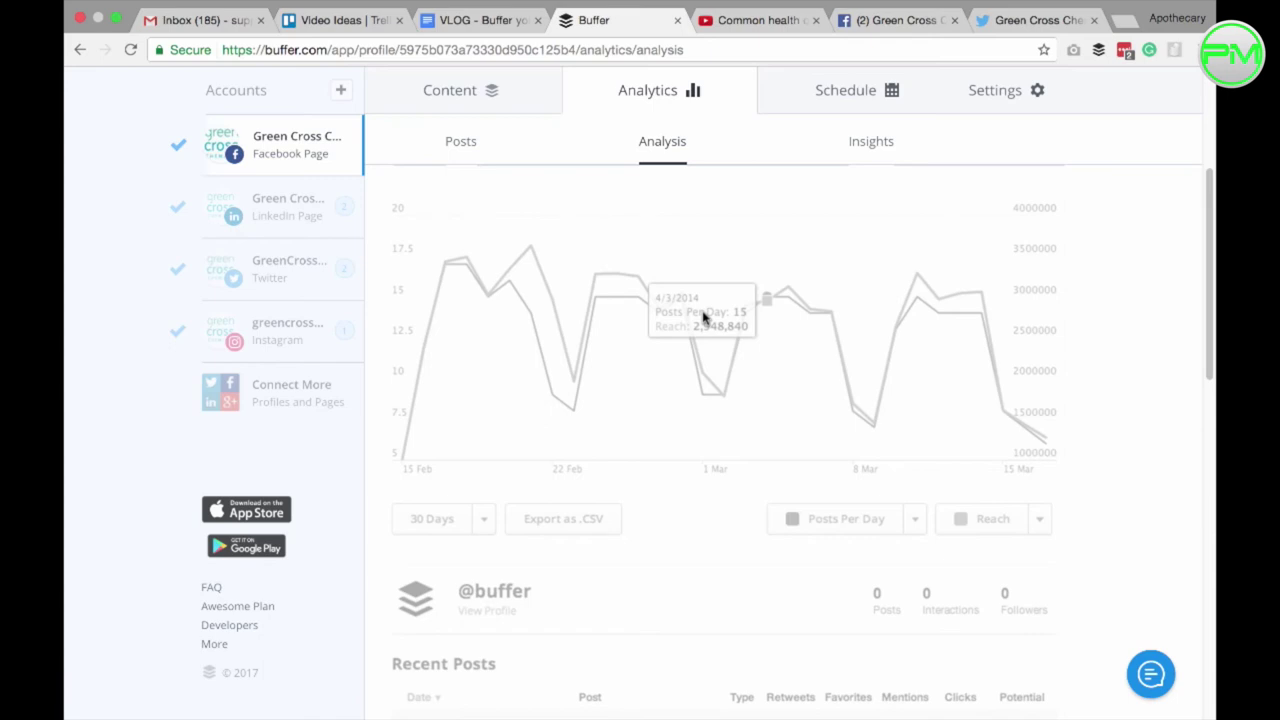
{"action": "scroll", "coordinate": [817, 380], "scroll_direction": "down", "scroll_amount": 10}
{"action": "scroll", "coordinate": [818, 381], "scroll_direction": "up", "scroll_amount": 12}
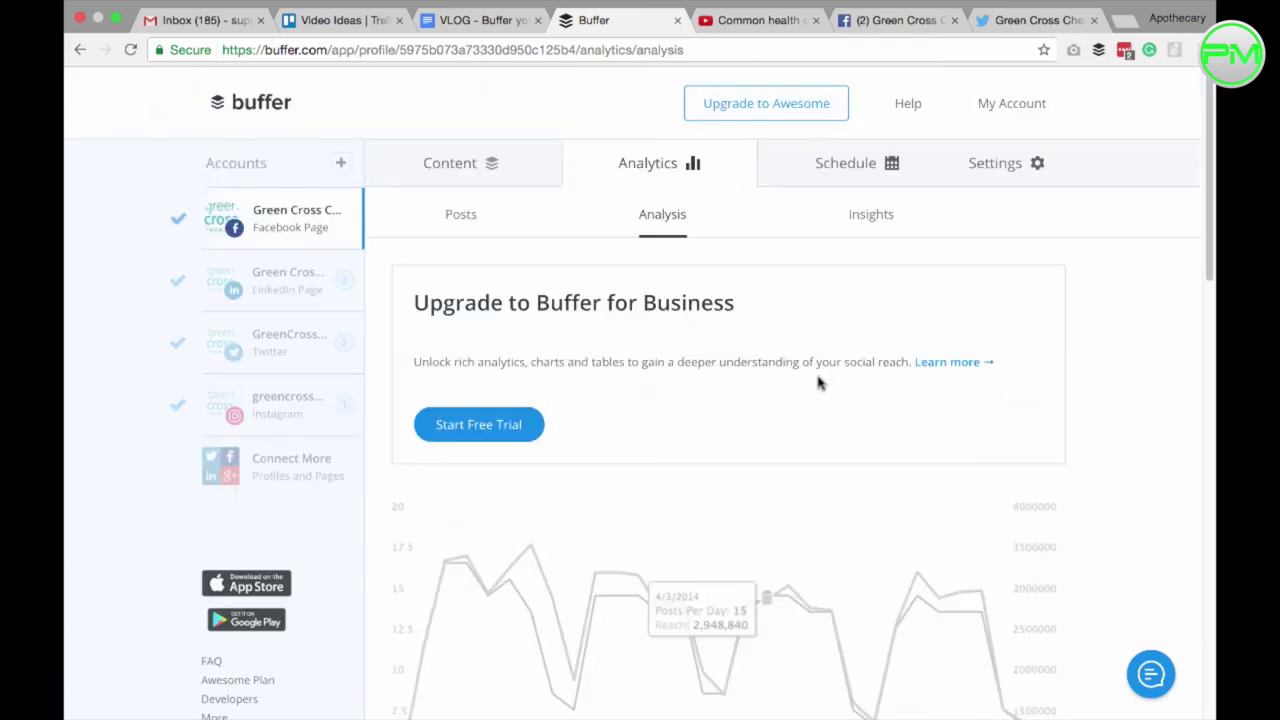
{"action": "left_click", "coordinate": [463, 217]}
Step: Open the posting schedule of the Facebook page
{"action": "left_click", "coordinate": [868, 163]}
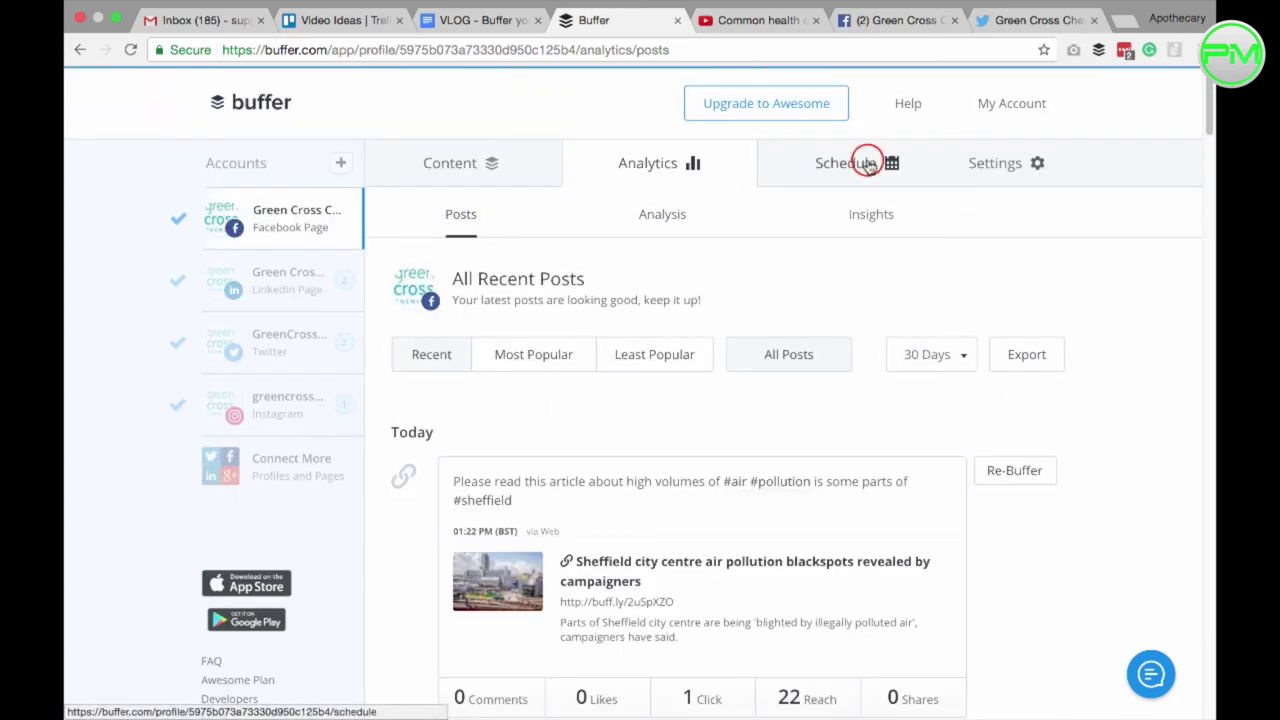